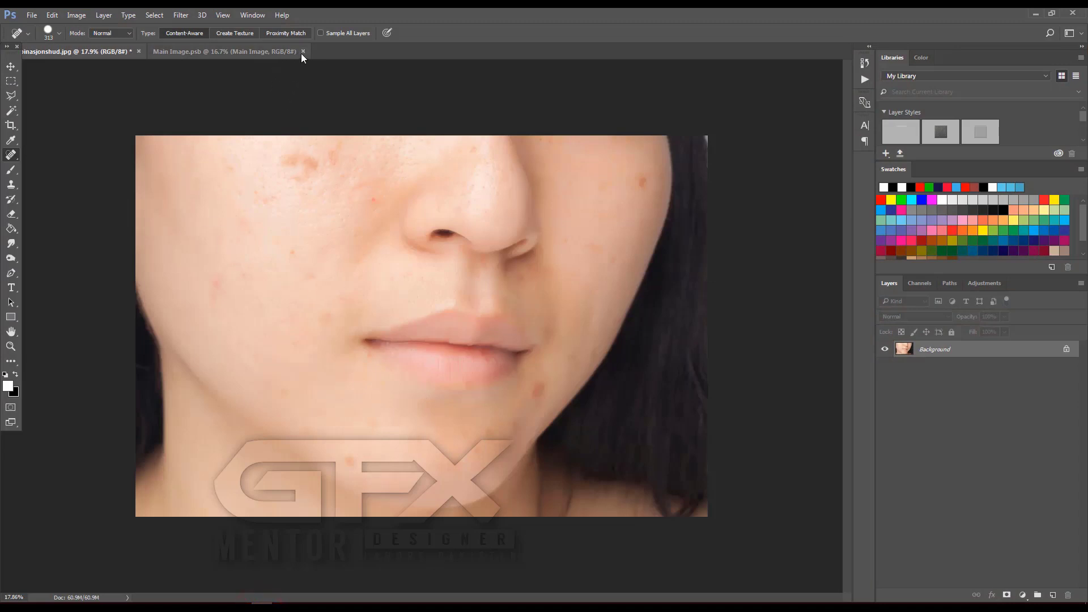
Close the extra Main Image.psb document and rename the Background layer to 'Main Image'.
click(303, 52)
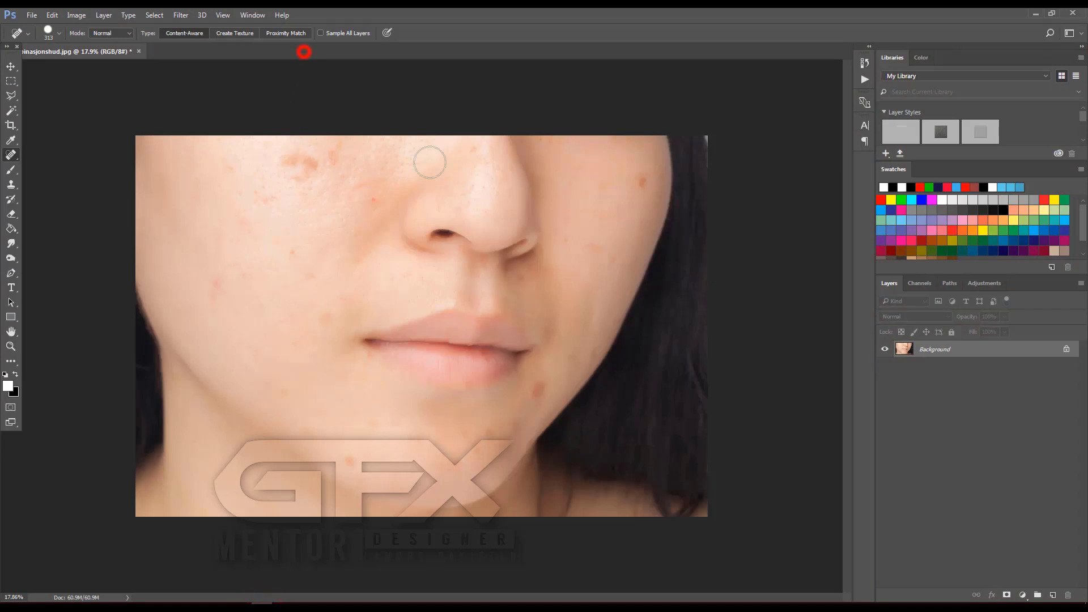
double_click(953, 354)
text(Main Image)
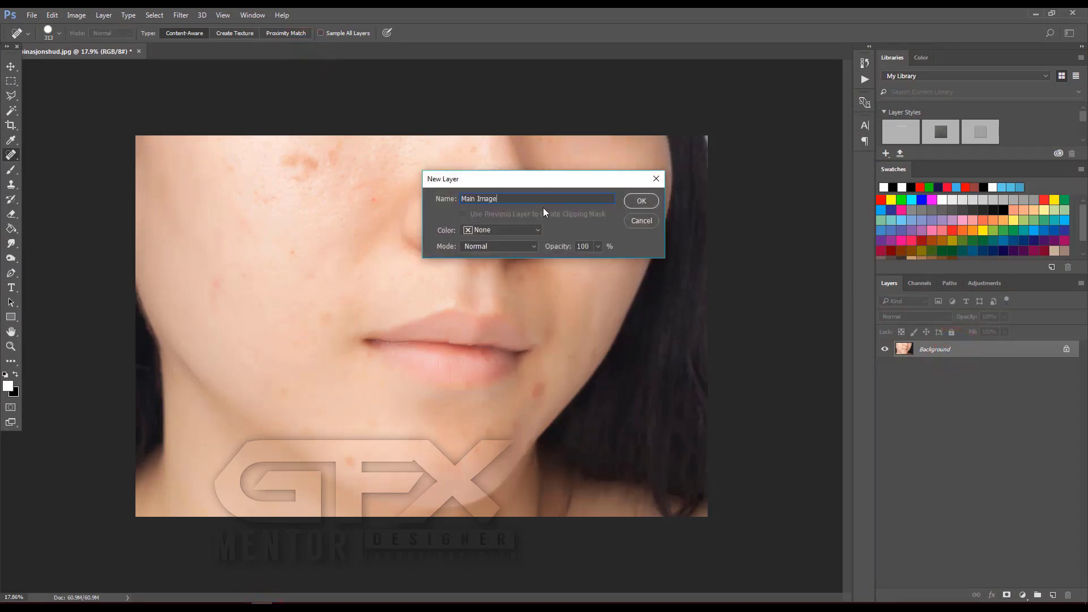
click(642, 200)
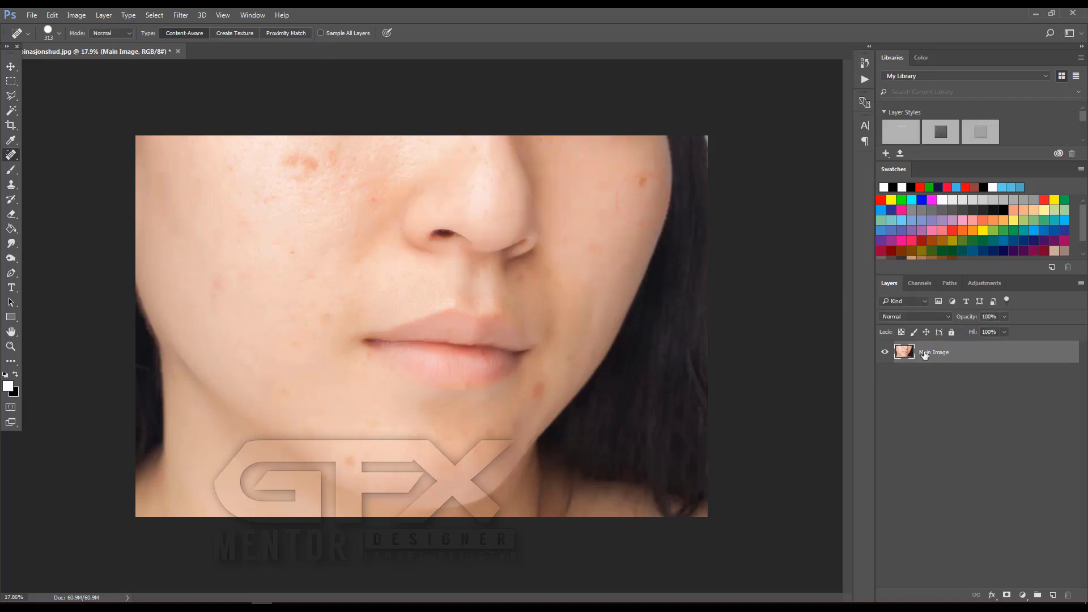
Spot-heal the blemishes across both cheeks, the jaw, the chin and beside the nose.
drag(292, 170, 328, 159)
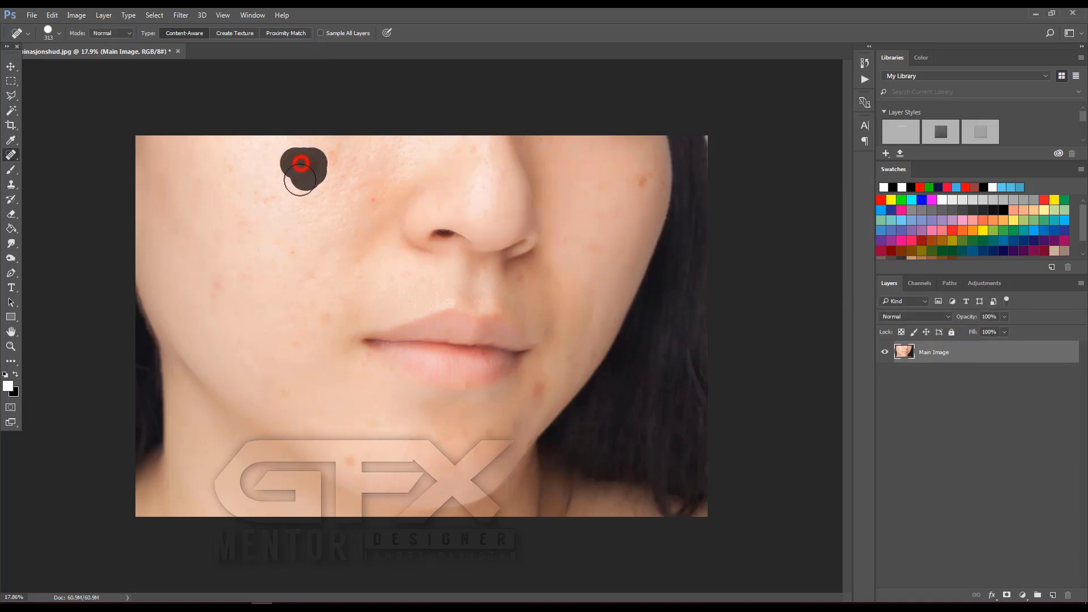
click(620, 179)
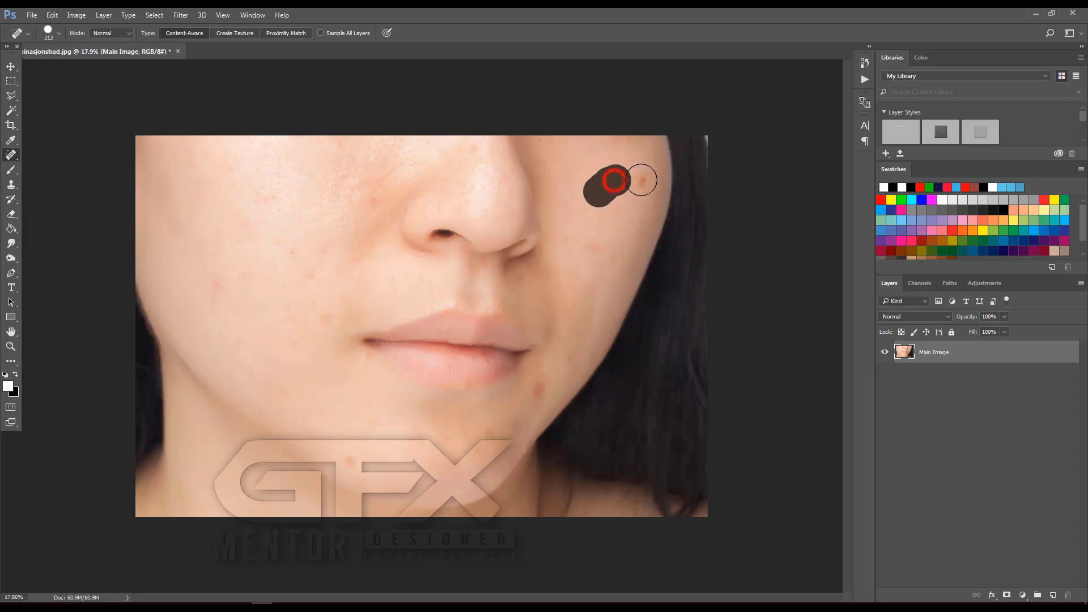
click(593, 243)
click(542, 388)
click(350, 459)
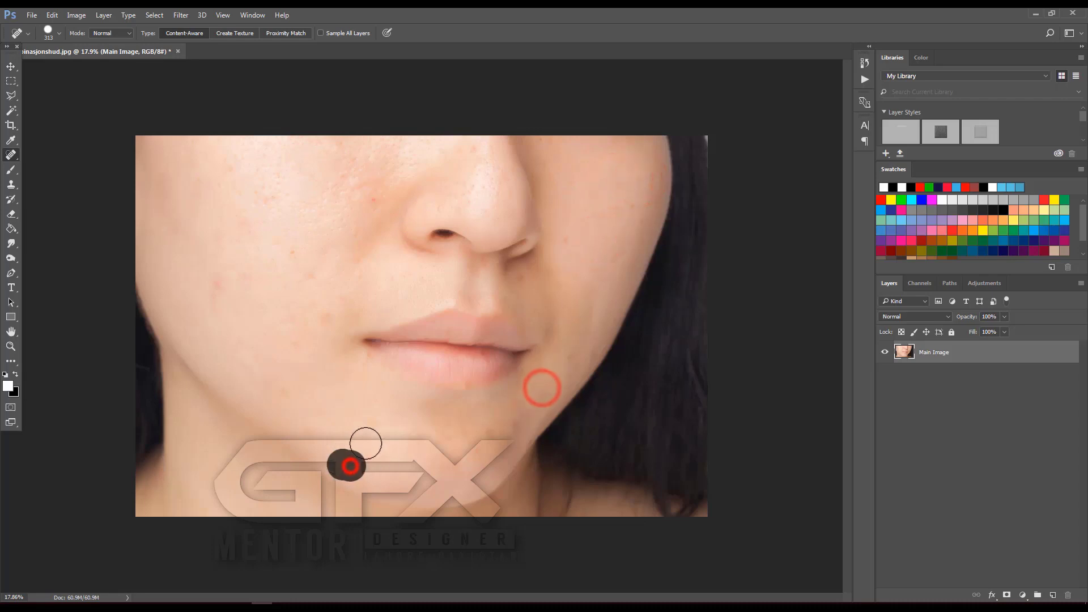
click(376, 433)
click(327, 313)
click(215, 287)
click(239, 228)
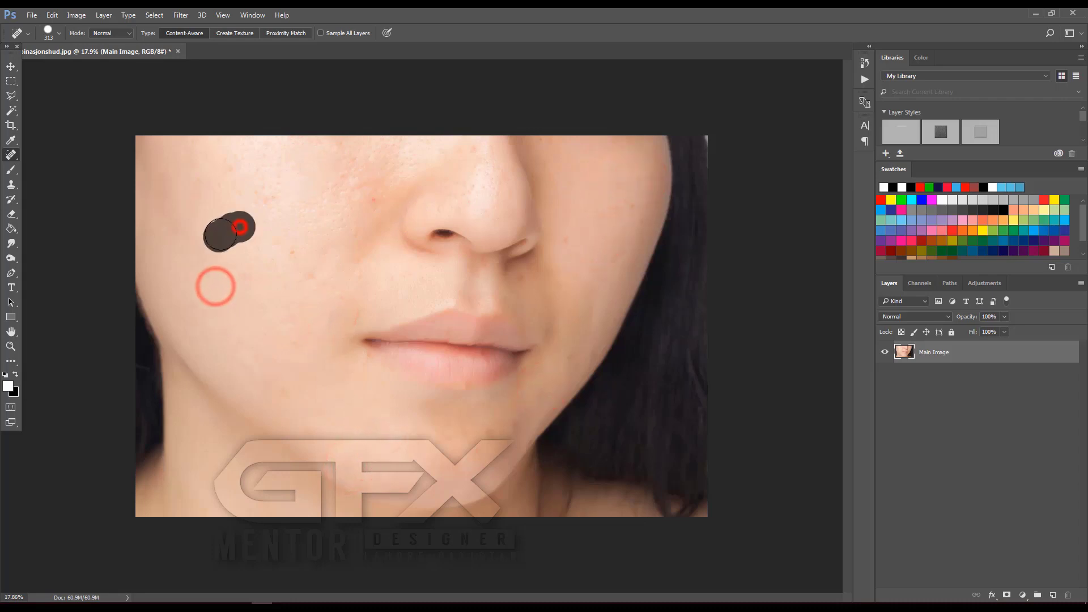
click(269, 190)
click(230, 174)
drag(369, 189, 367, 207)
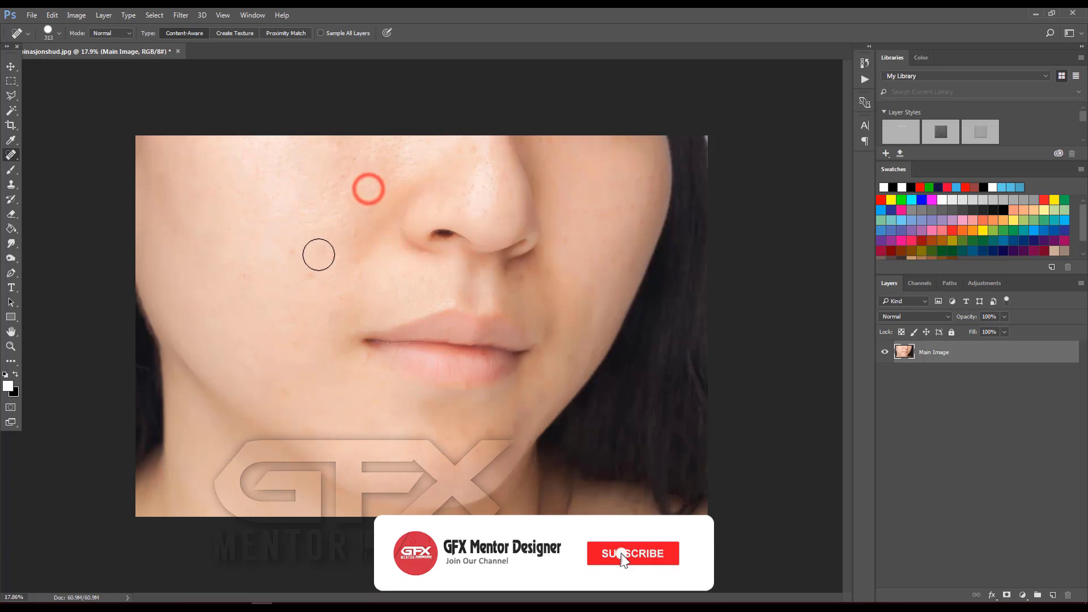
click(292, 250)
Spot-heal the remaining chin, upper-lip and cheek blemishes.
click(485, 429)
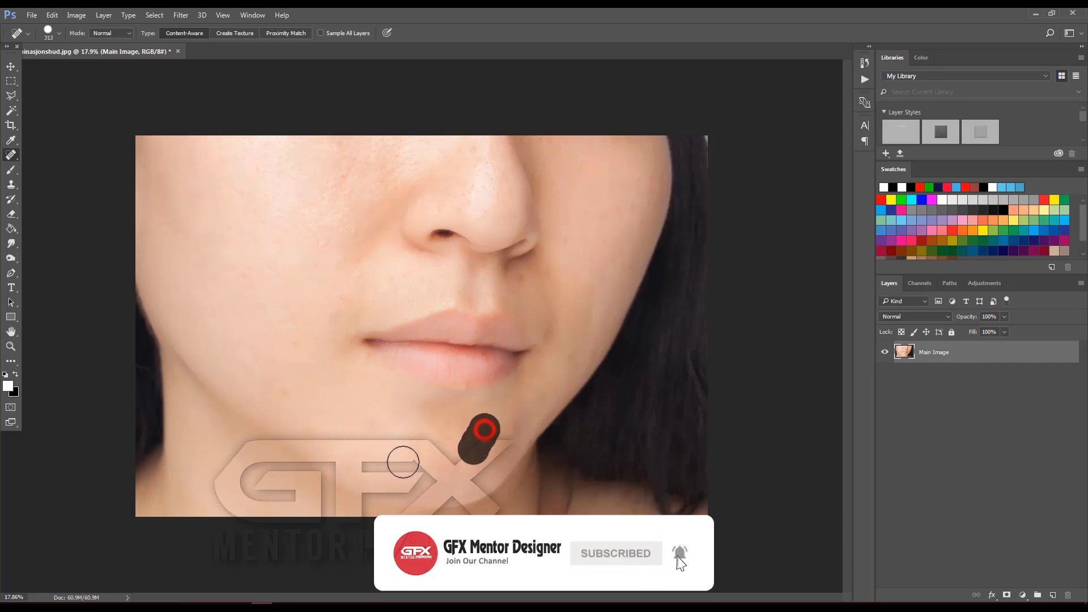
click(453, 430)
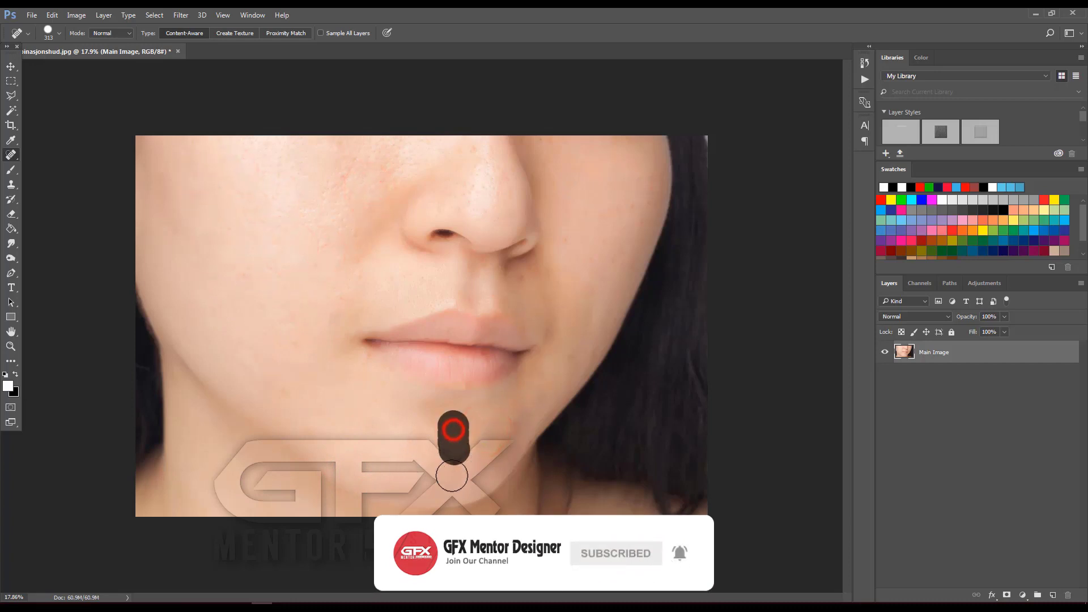
click(525, 284)
click(480, 270)
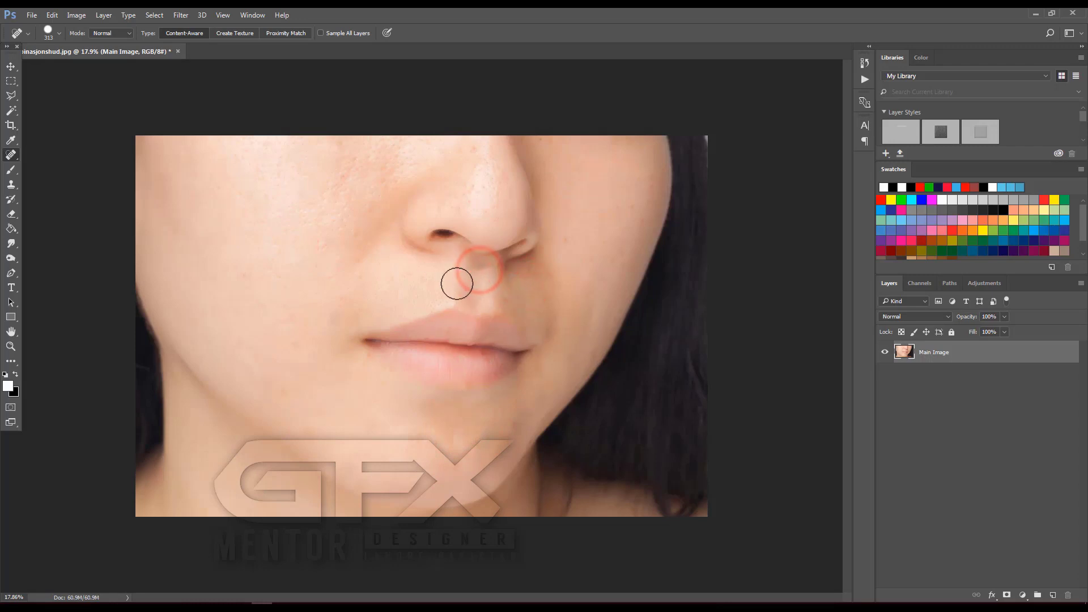
click(586, 313)
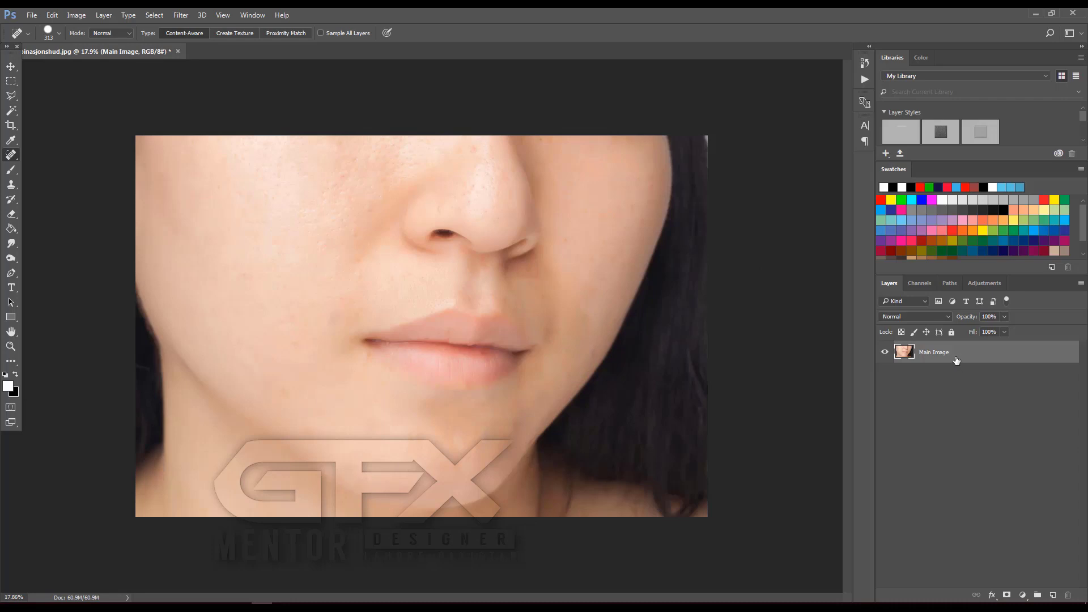
Apply Camera Raw Detail noise reduction with Luminance 63 and Luminance Detail 37.
click(181, 15)
click(209, 81)
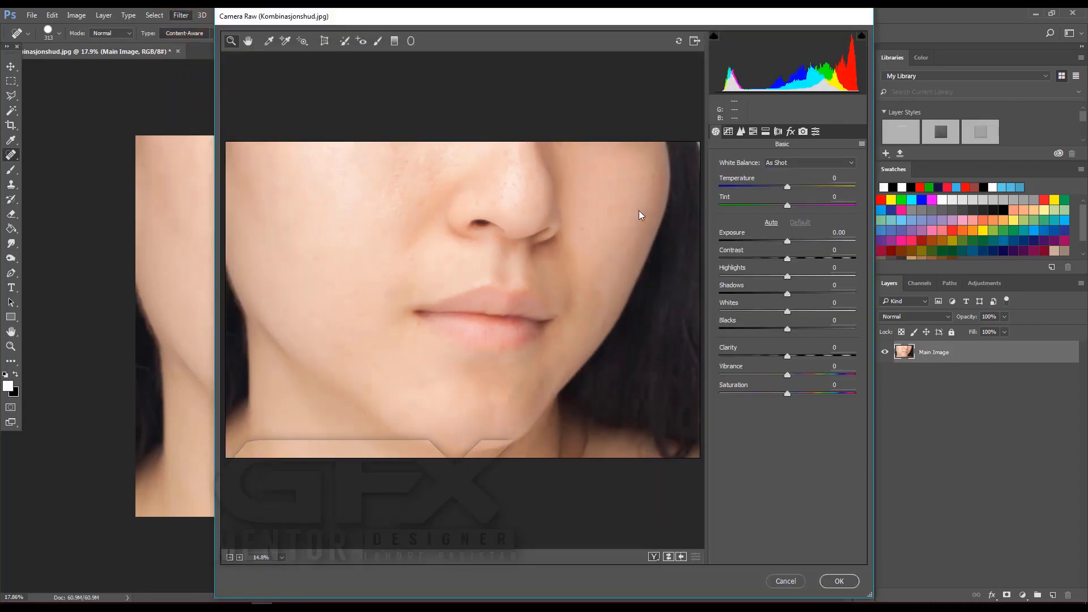
click(753, 131)
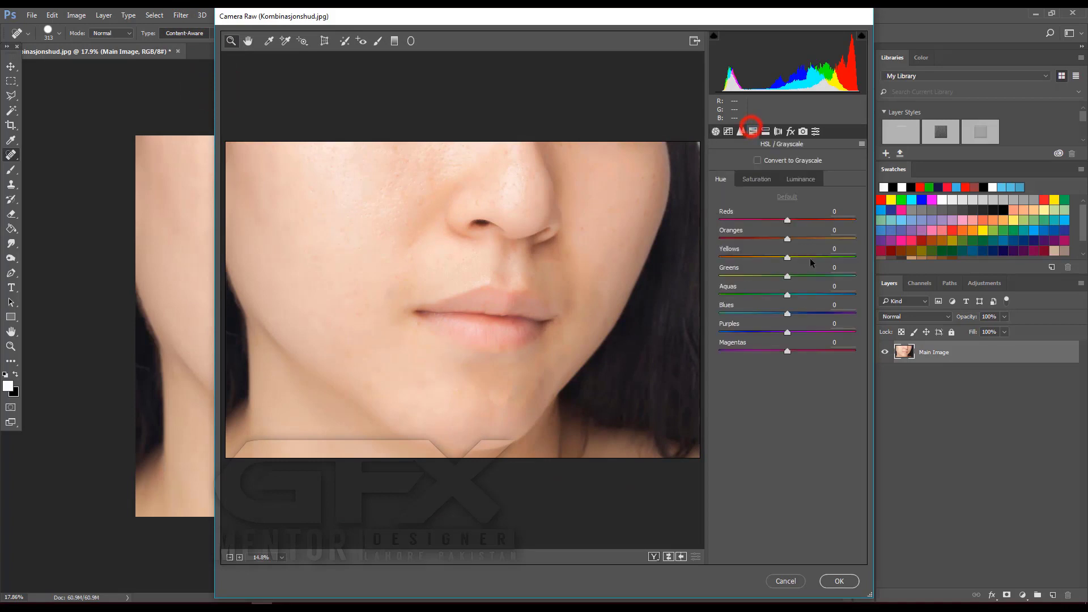
click(741, 132)
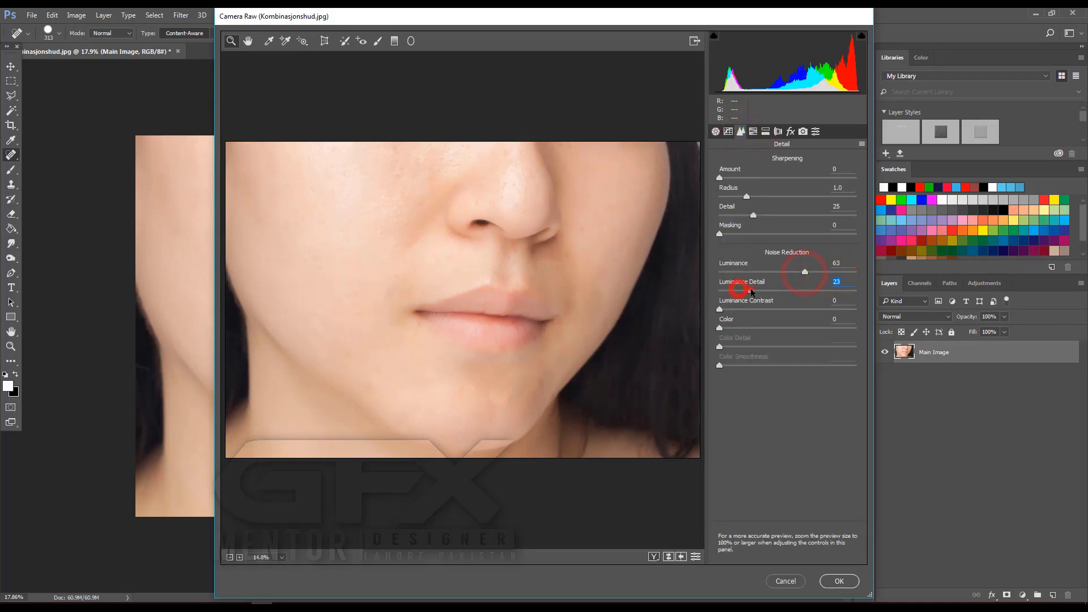
click(839, 581)
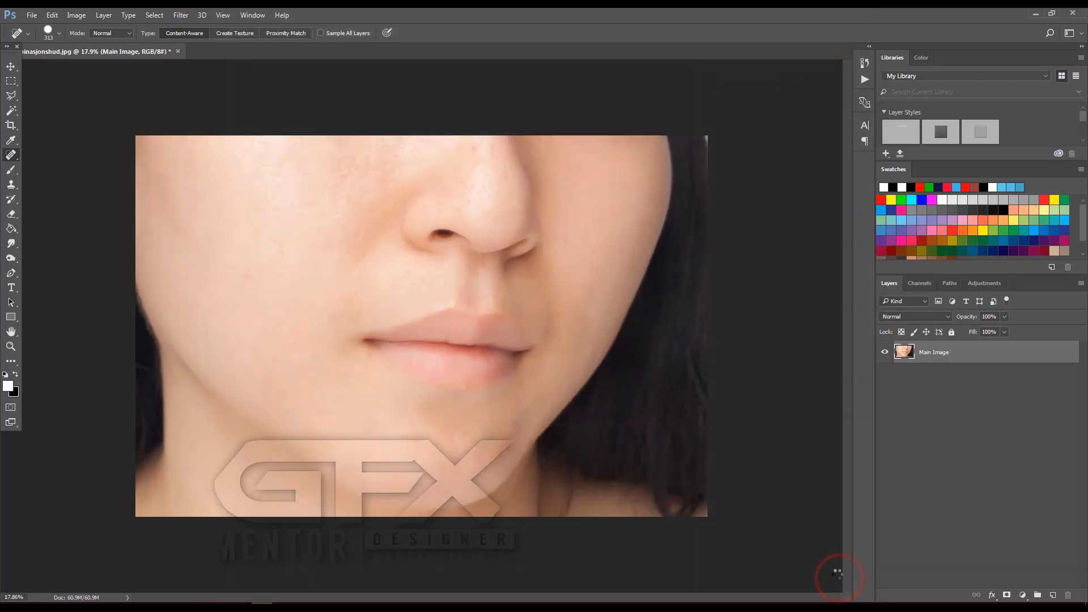
Duplicate Main Image into layers named 'Blur' and 'Apply Image'.
right_click(944, 355)
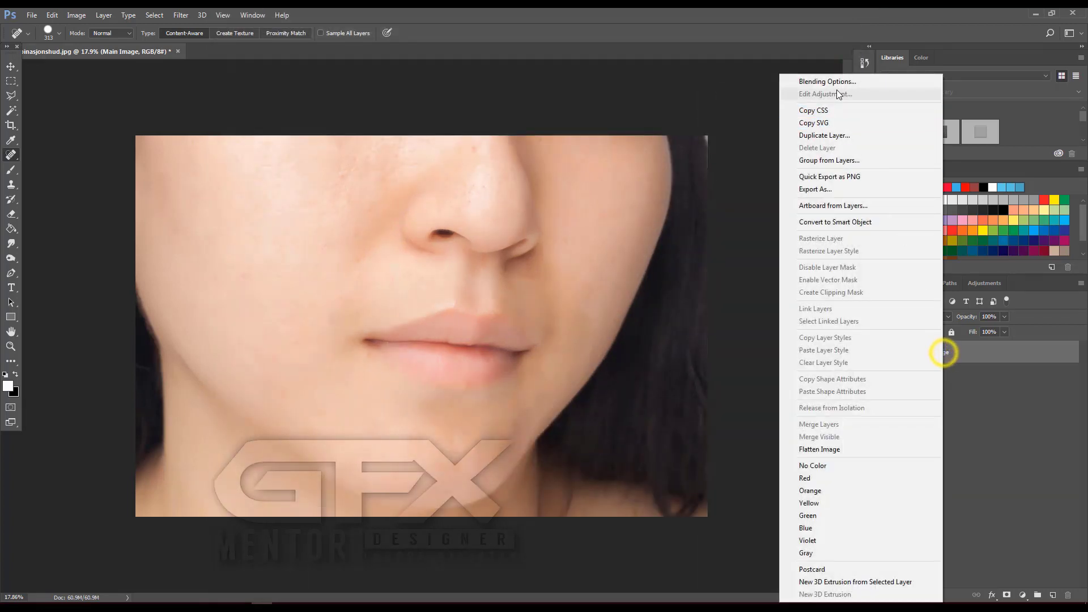
click(839, 140)
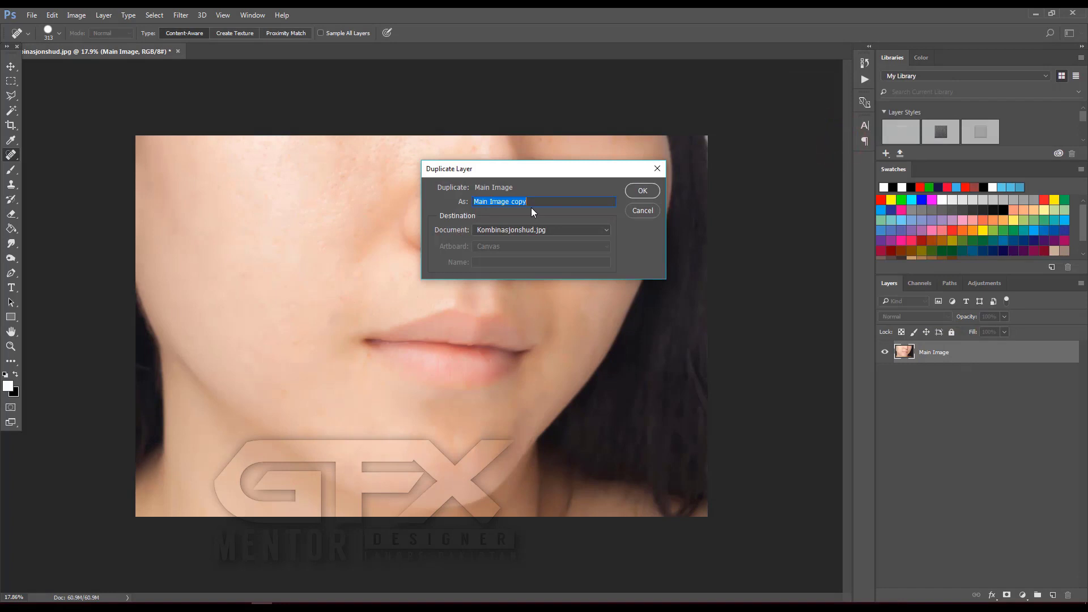
text(Blur)
click(642, 191)
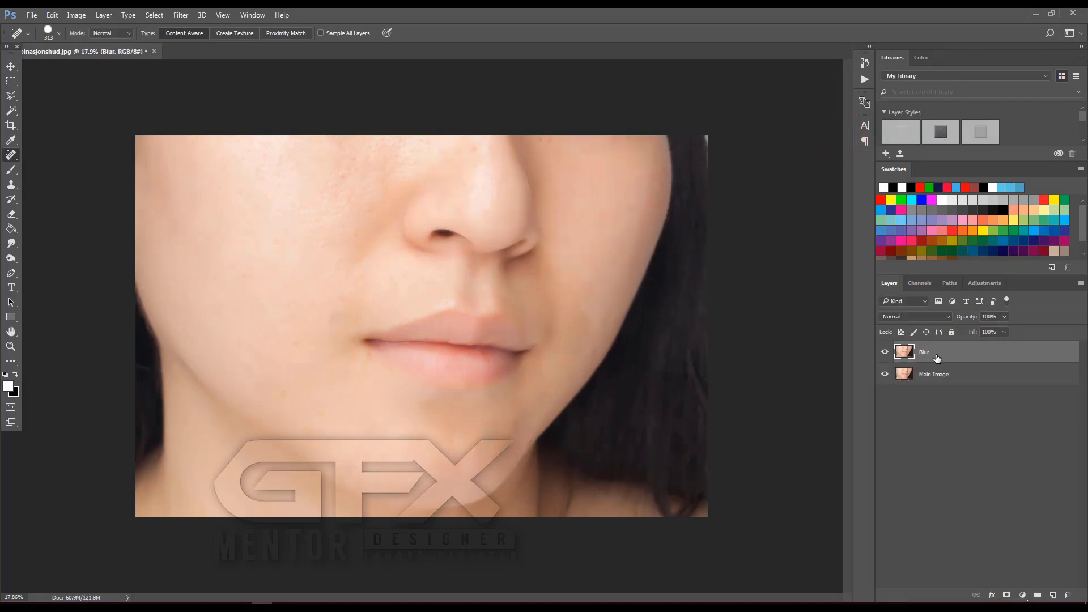
right_click(937, 358)
click(824, 137)
text(Apply Image)
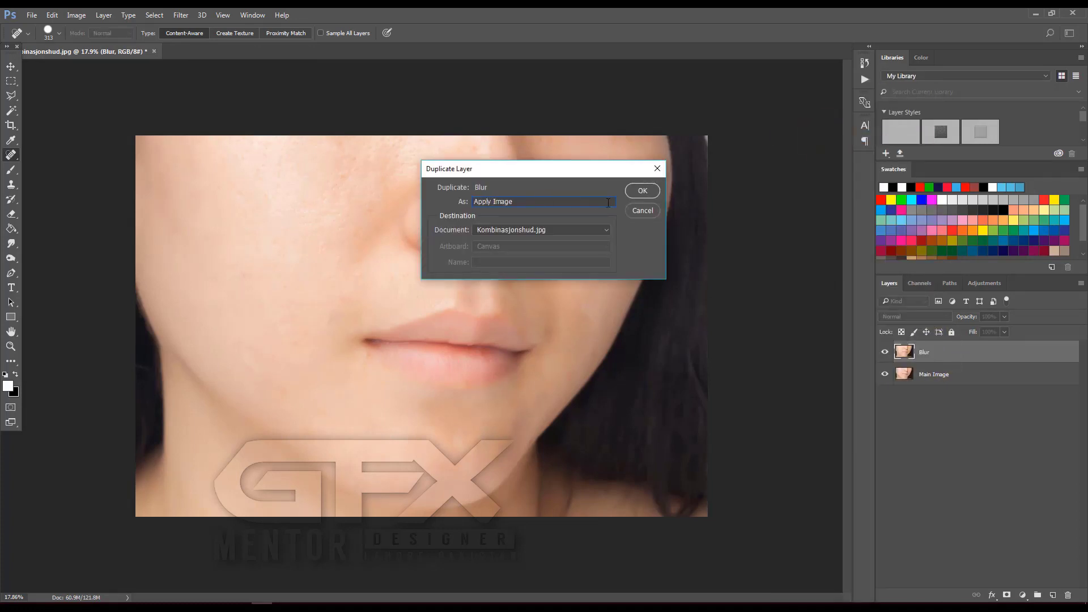
click(642, 190)
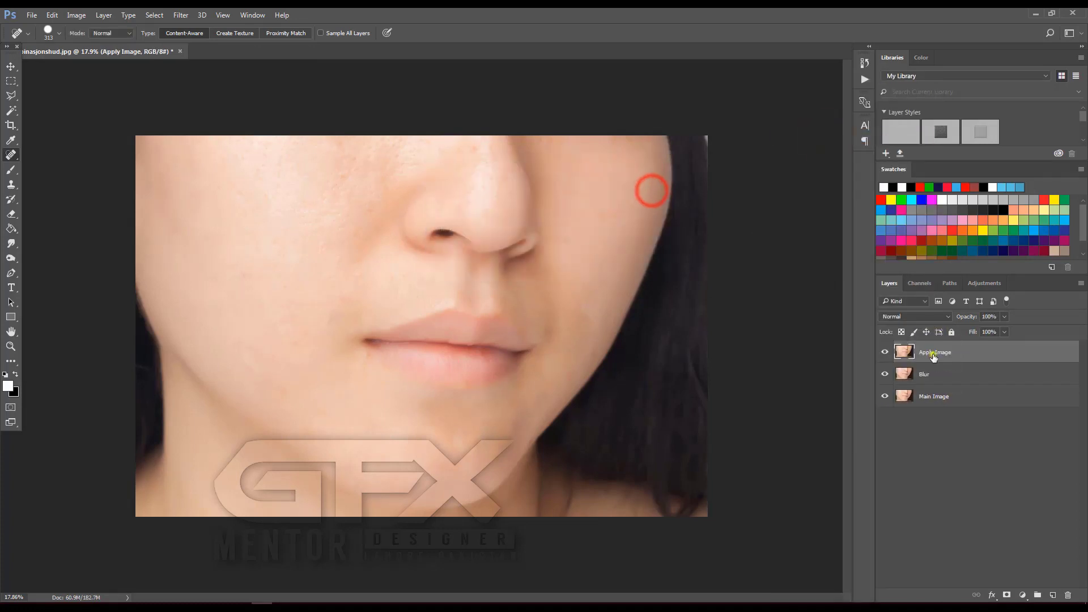
Add a third copy named 'High Pass', hide it, and select the Apply Image layer.
right_click(933, 354)
click(834, 136)
text(H)
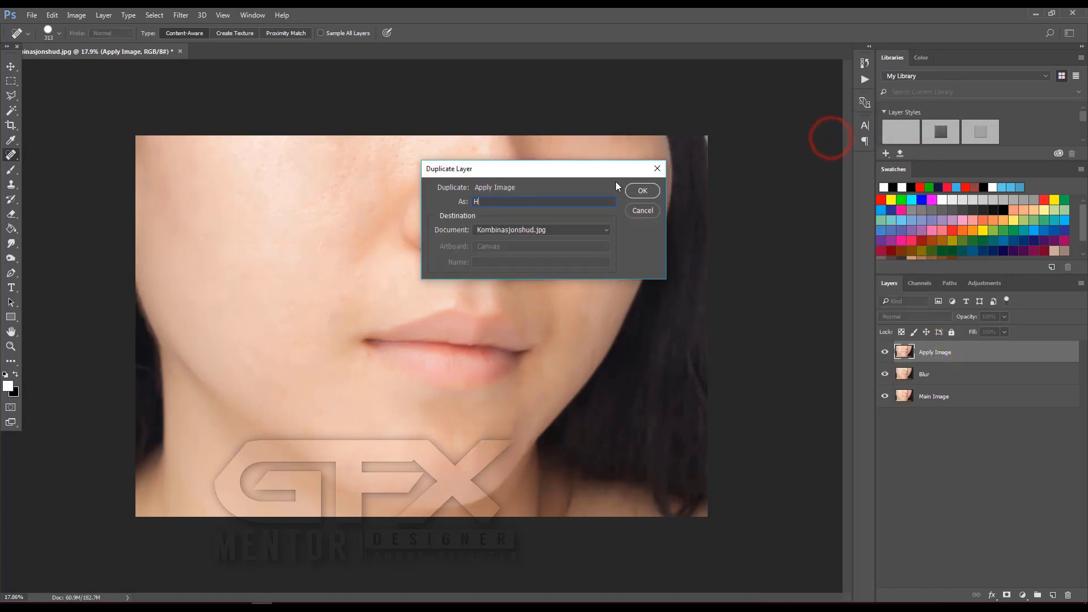
text(igh Pass)
click(651, 188)
click(883, 353)
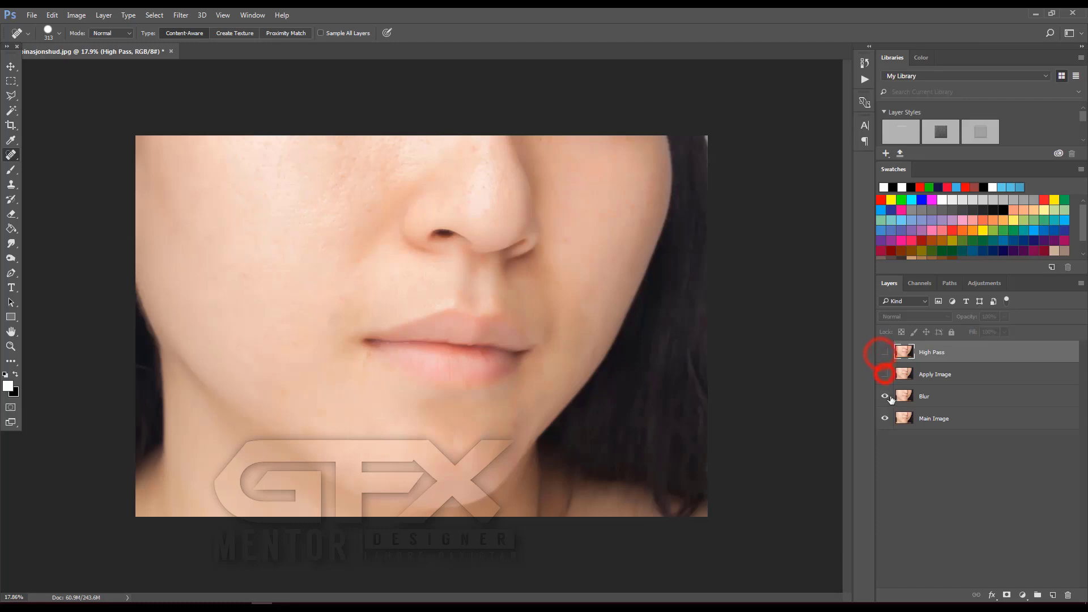
click(920, 397)
click(937, 374)
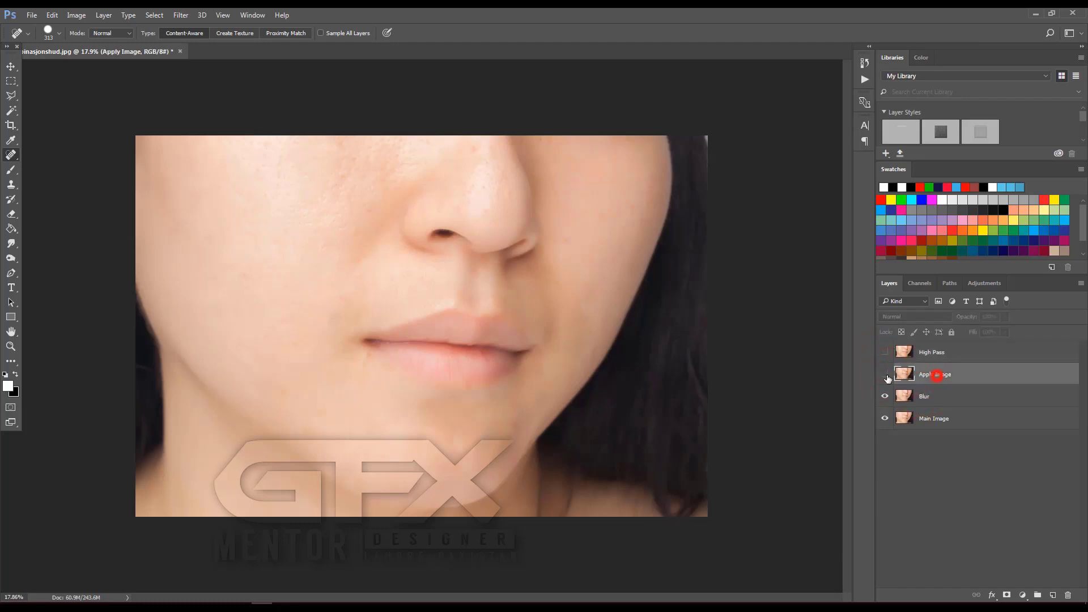
click(76, 15)
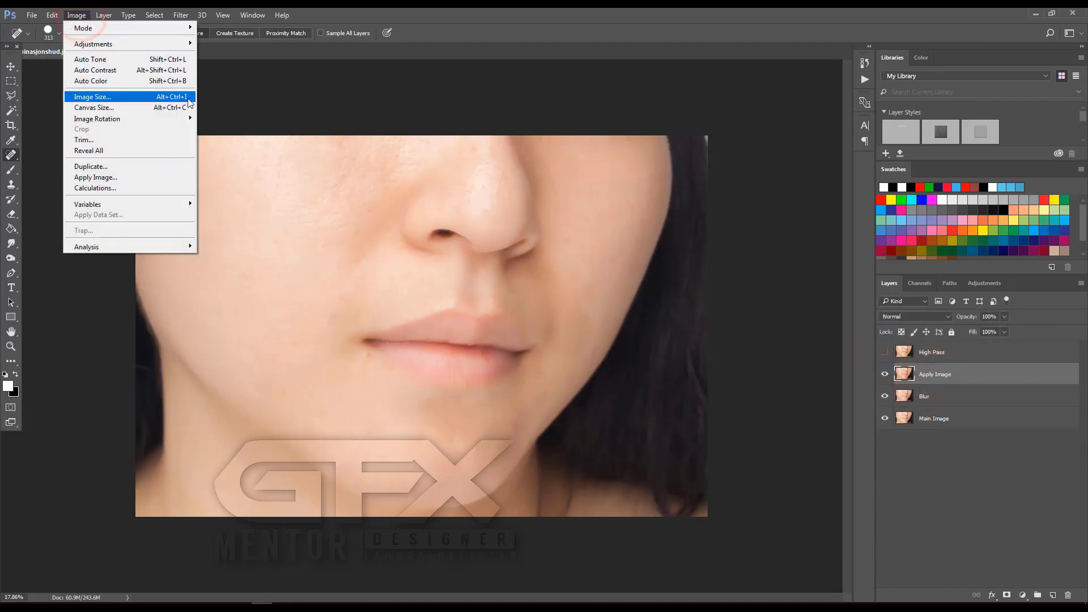
Apply Image onto the Apply Image layer, subtracting the Blur layer (Scale 2, Offset 120).
click(186, 97)
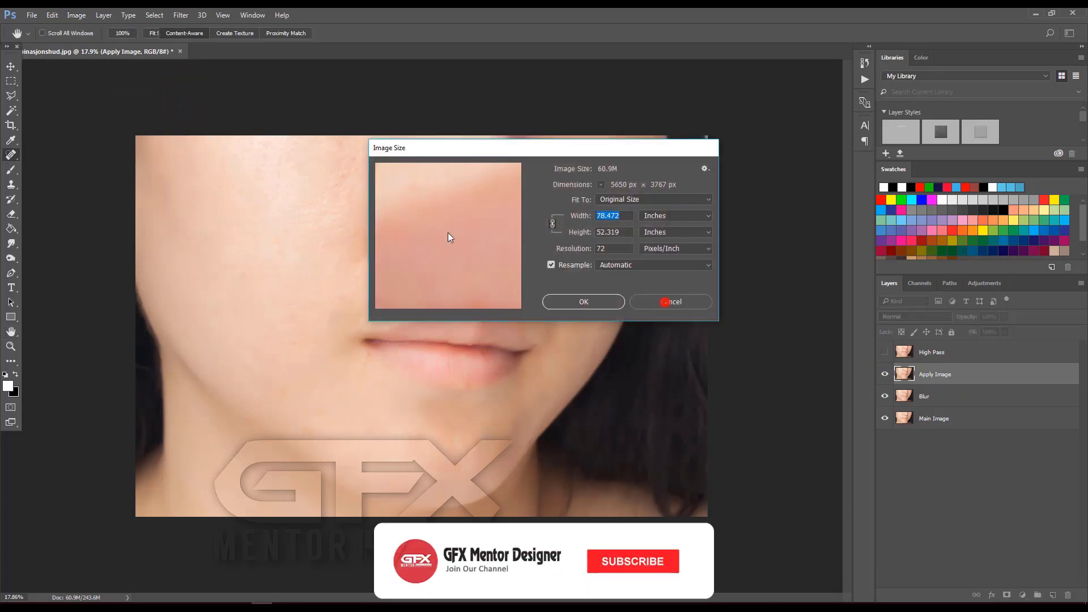
click(665, 303)
click(76, 15)
click(107, 178)
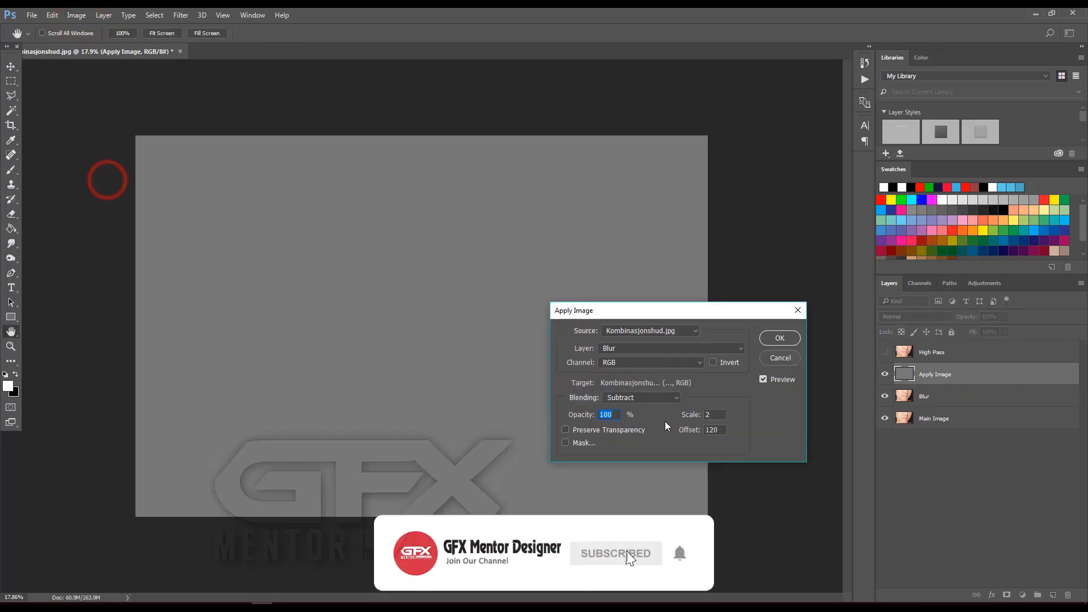
click(665, 348)
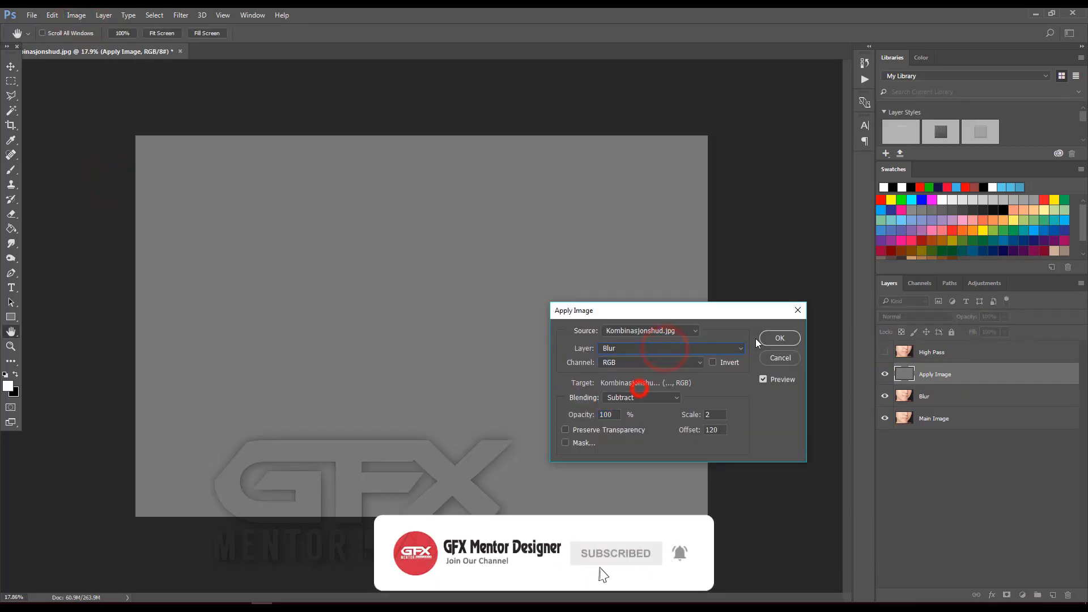
click(780, 338)
key(j)
Set the Apply Image layer's blend mode to Vivid Light, then select the Blur layer.
click(899, 316)
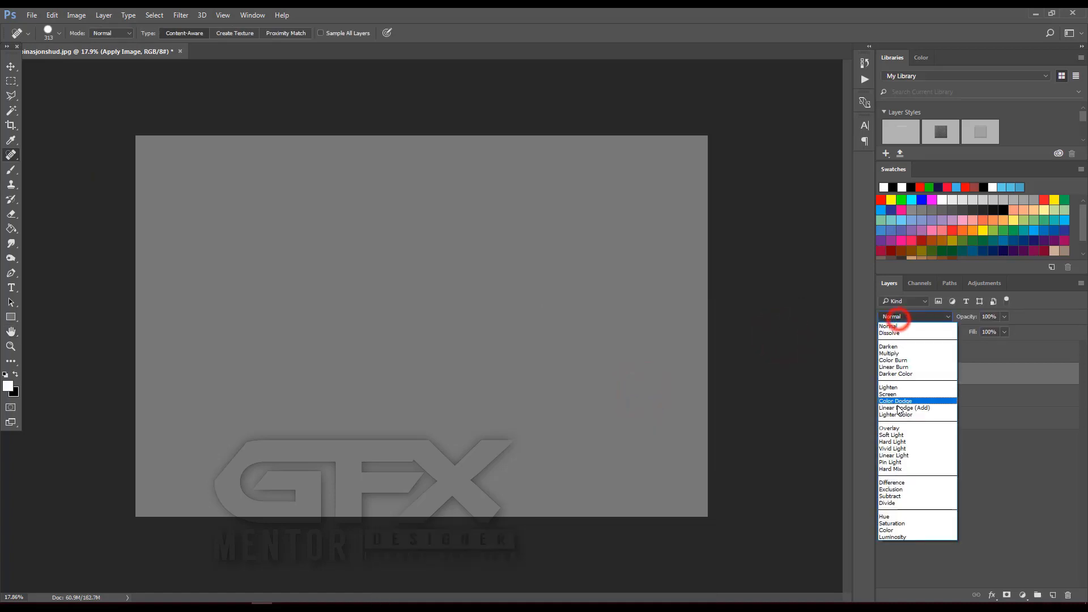
click(897, 450)
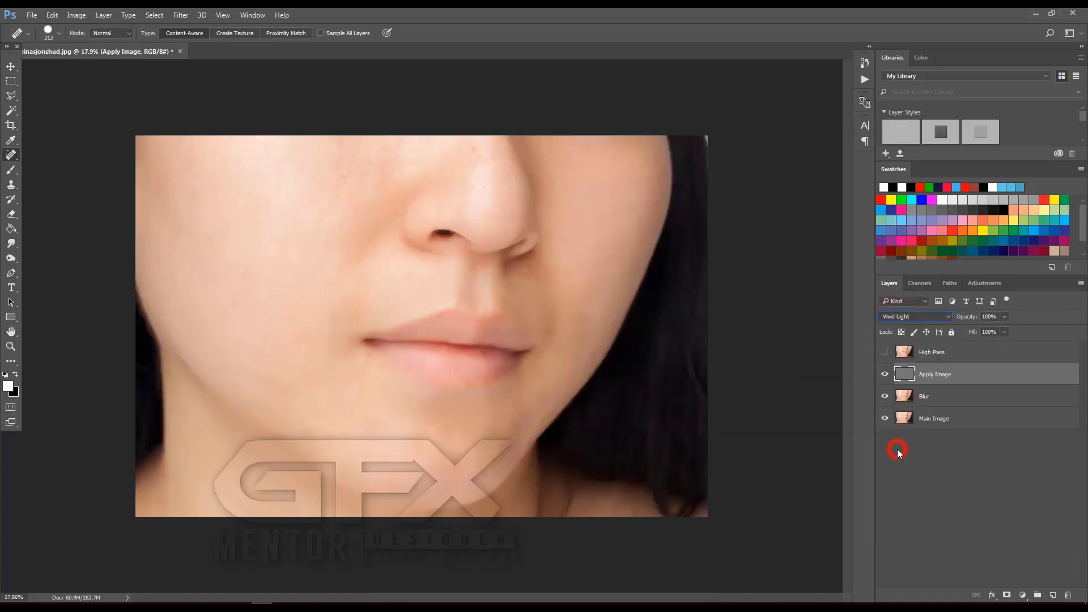
click(919, 396)
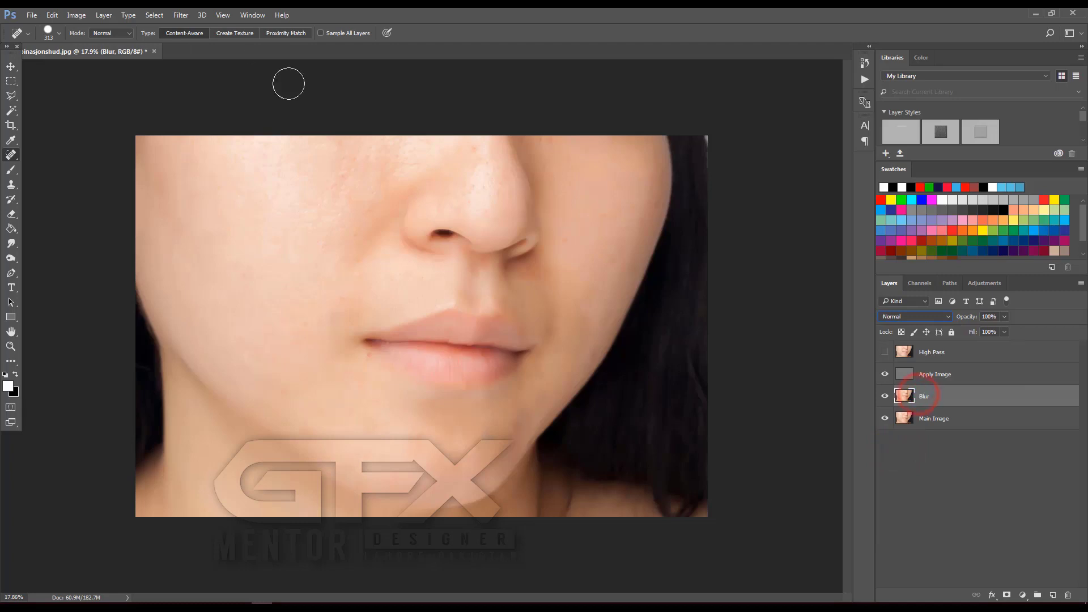
Apply a 44-pixel Gaussian Blur to the Blur layer, then undo it.
click(180, 15)
click(369, 182)
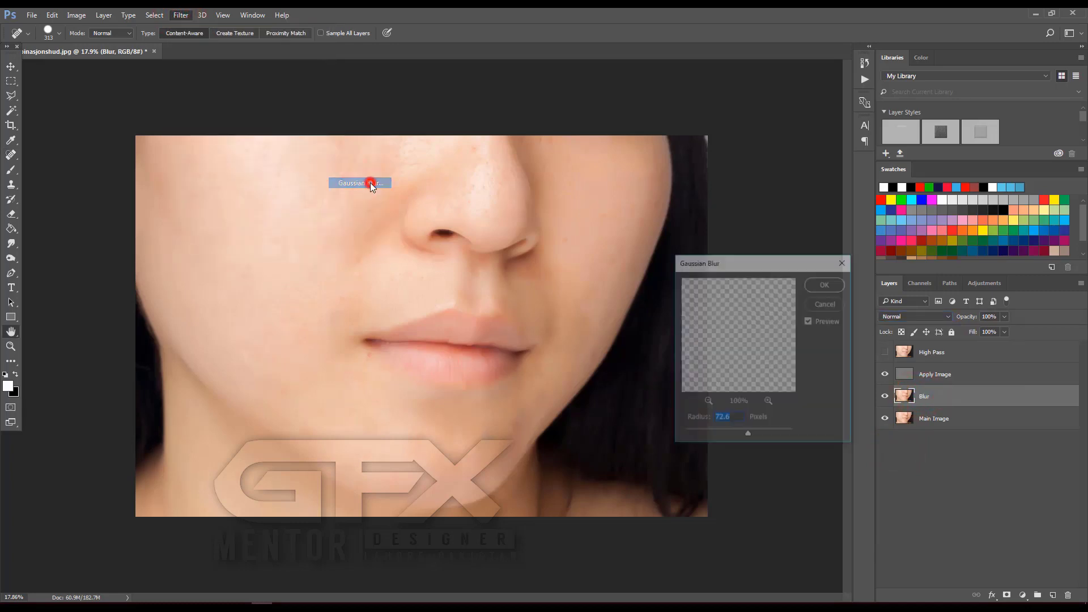
drag(749, 432, 735, 432)
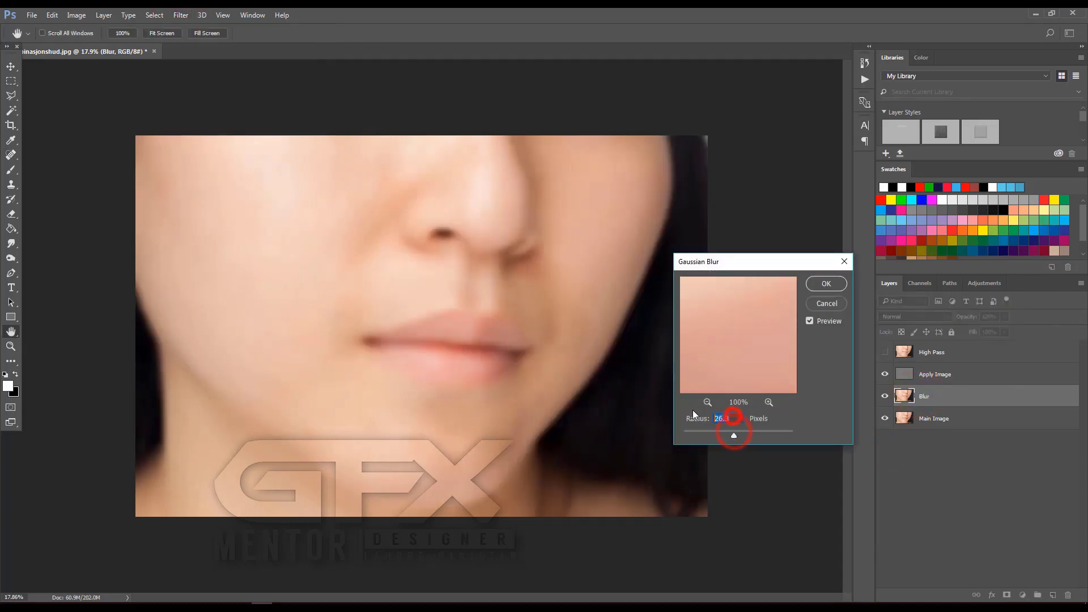
text(44)
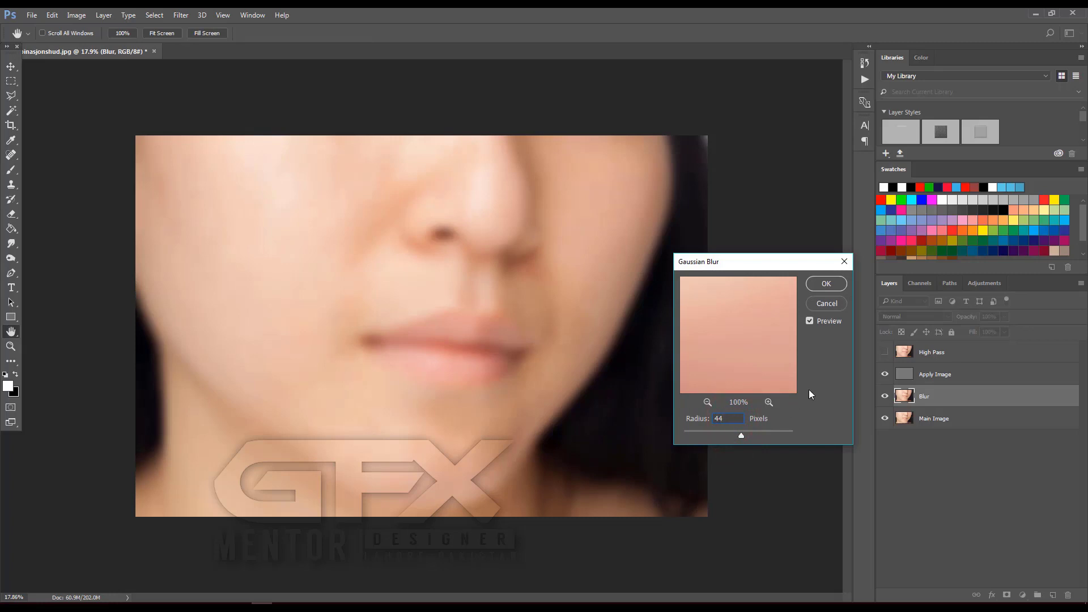
click(826, 284)
key(j)
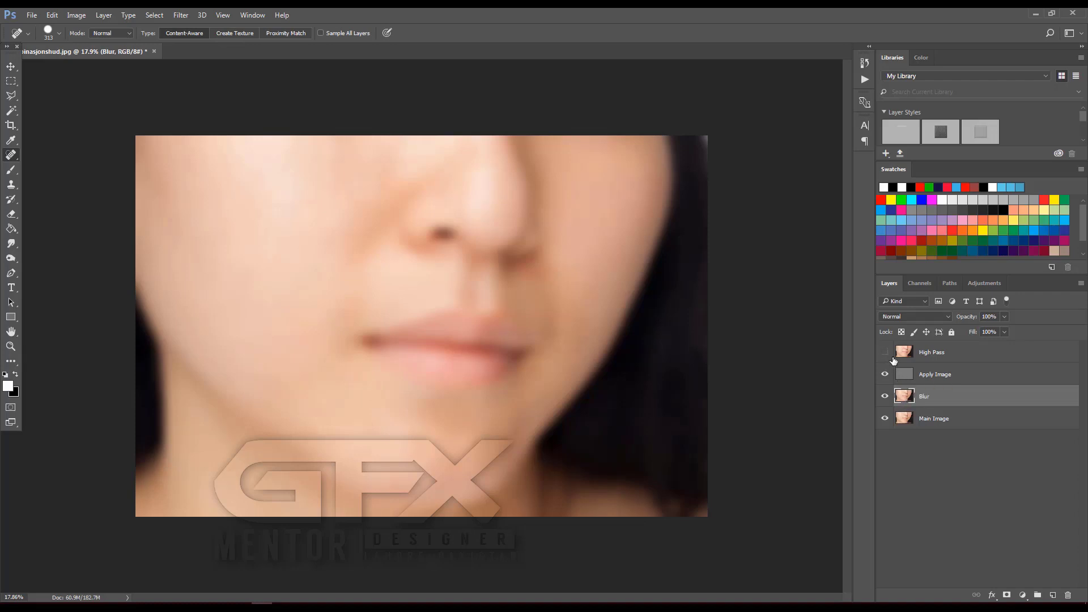
key(ctrl+z)
Convert the Blur layer to a smart object and add a 44-pixel Gaussian Blur smart filter.
right_click(930, 396)
click(812, 223)
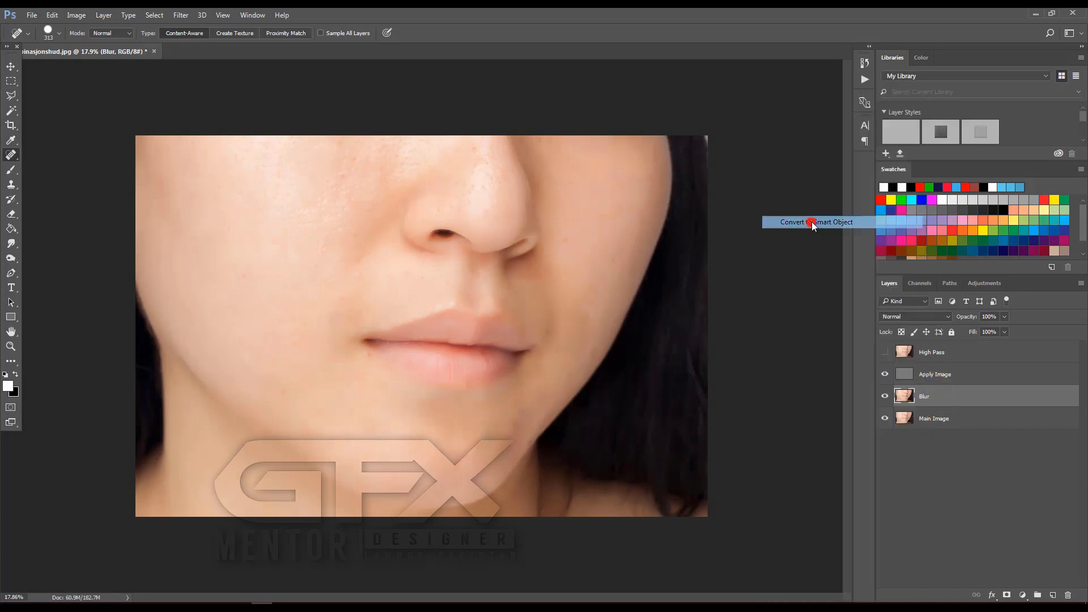
click(181, 16)
mouse_move(188, 141)
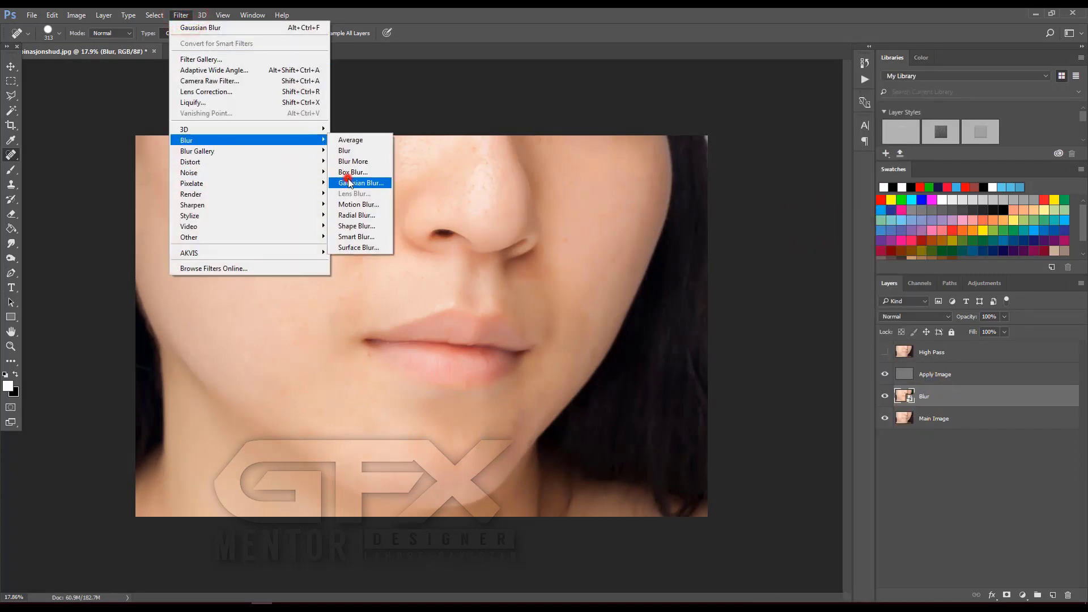
click(360, 183)
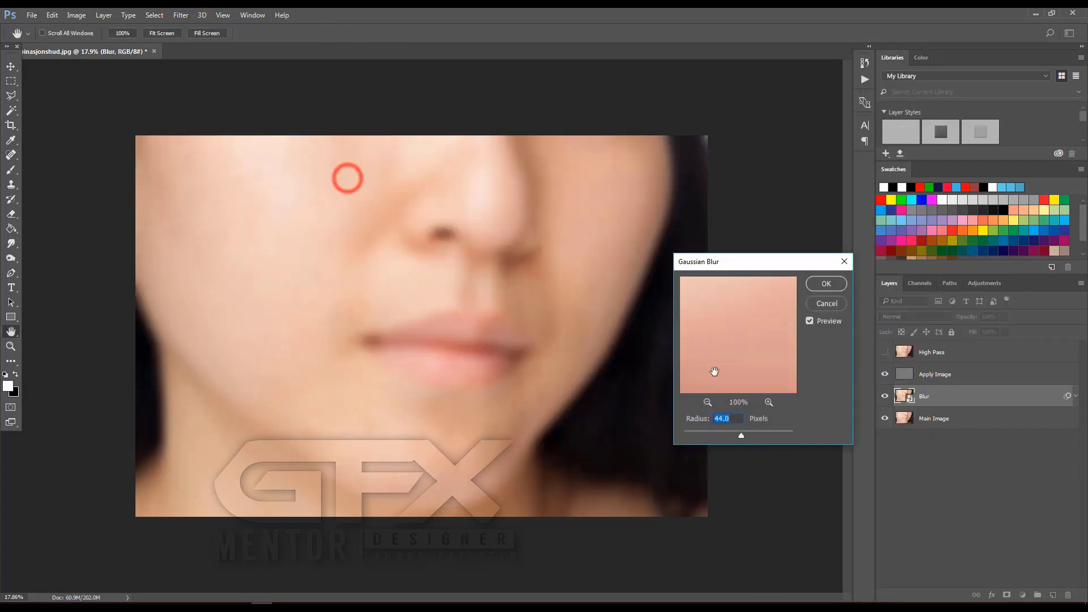
click(827, 284)
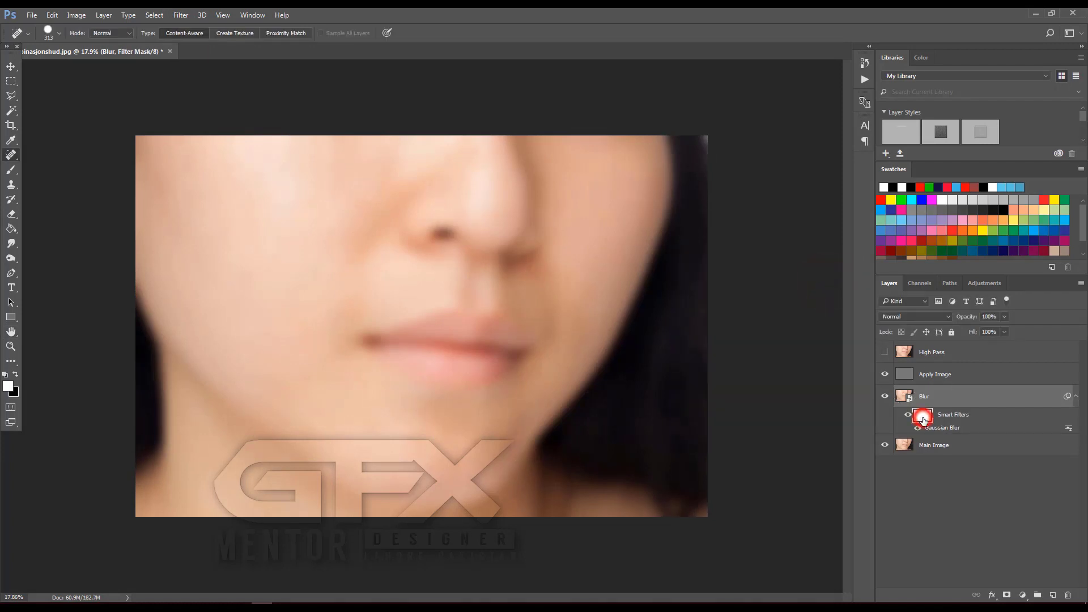
Show and select the High Pass layer, then apply a High Pass filter with radius 15.3 pixels.
click(924, 354)
click(885, 352)
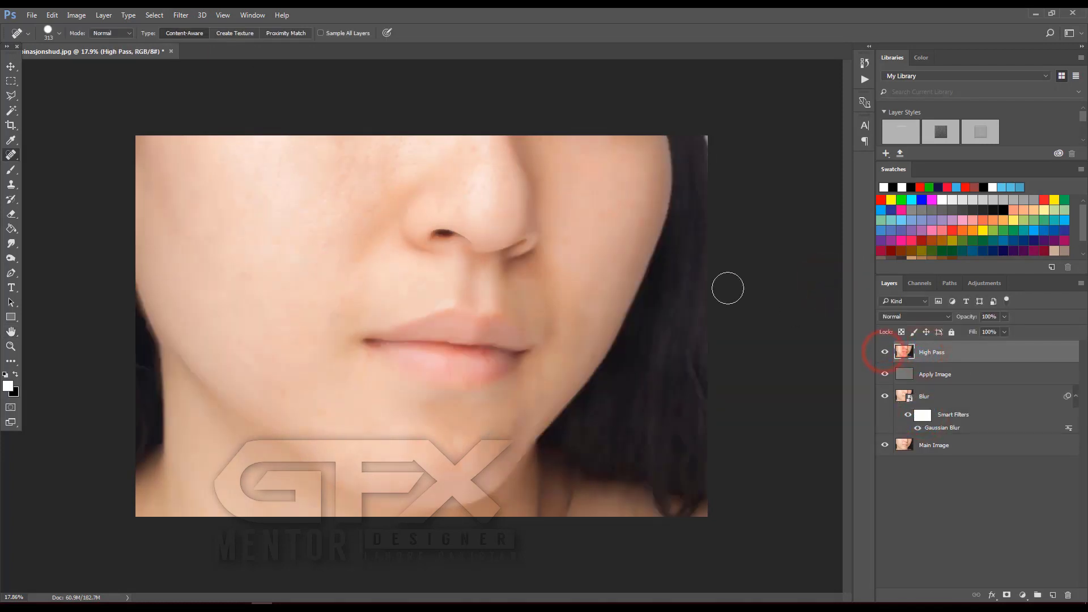
click(181, 15)
mouse_move(189, 237)
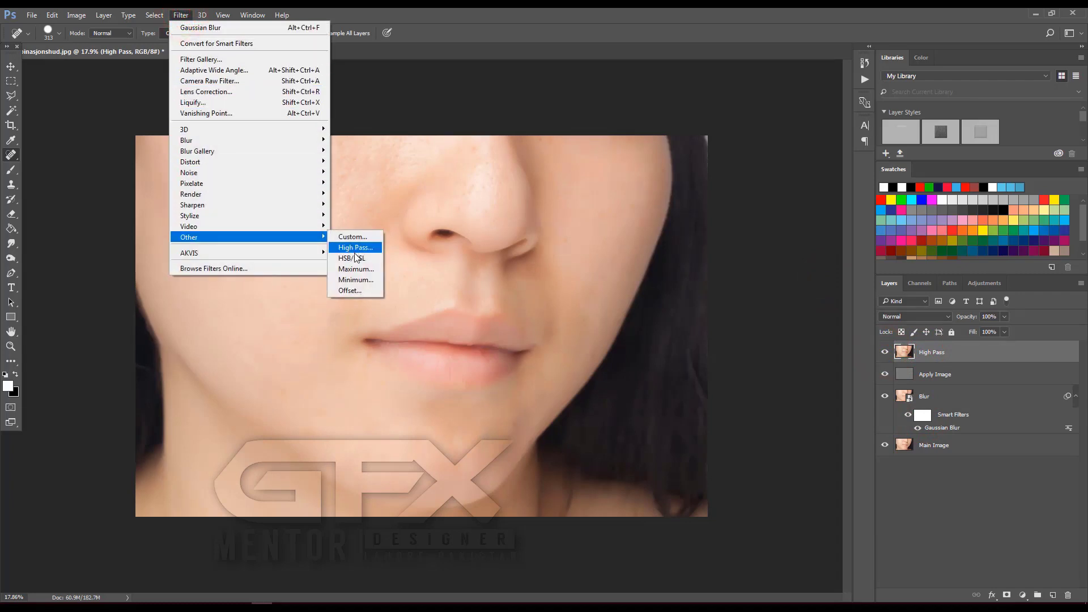
click(356, 248)
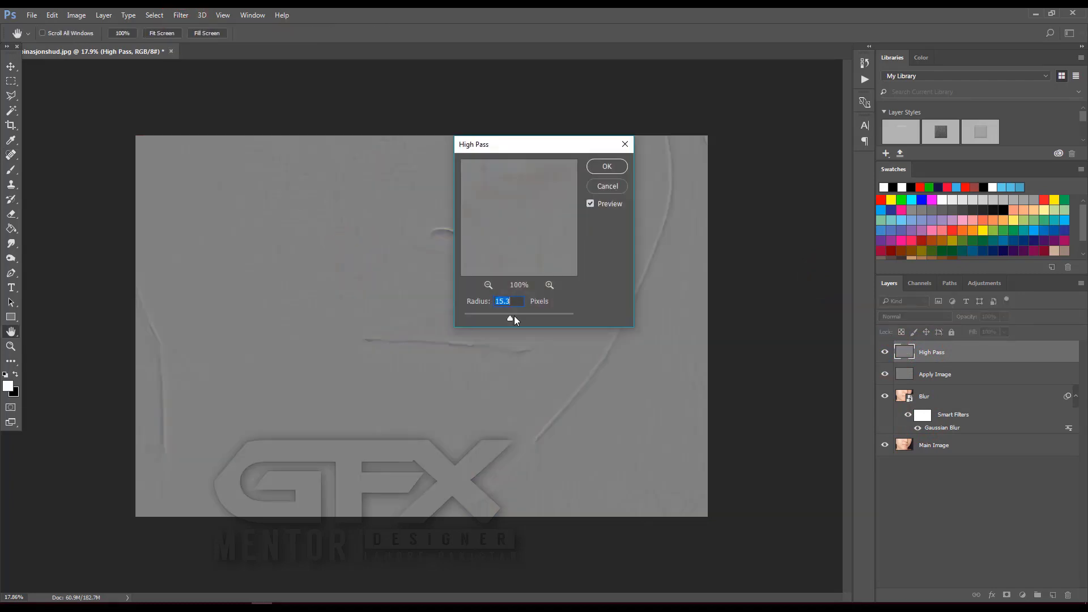
click(607, 166)
key(j)
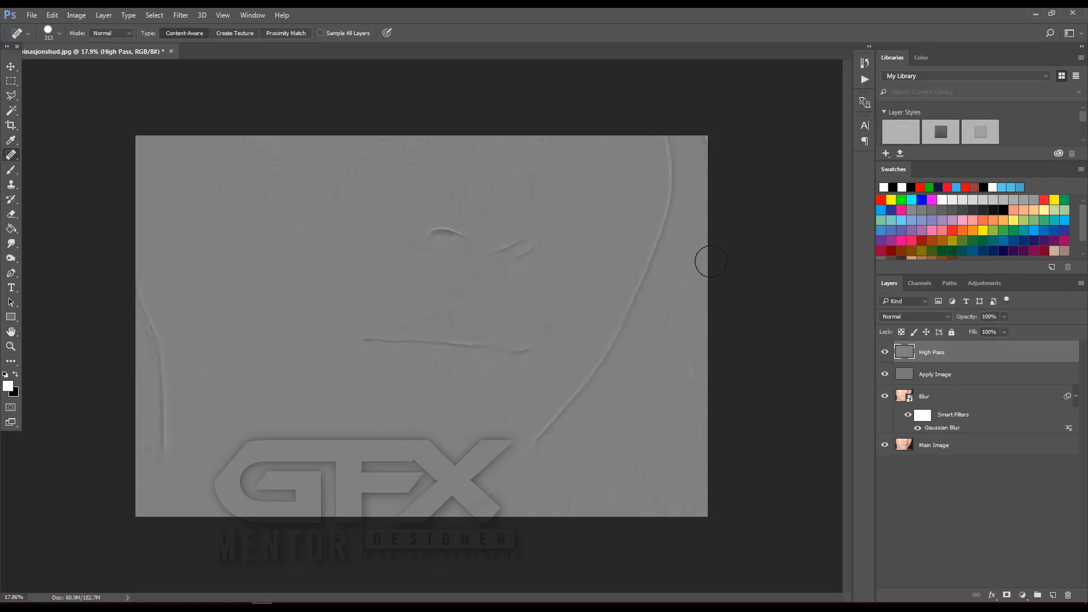
click(905, 317)
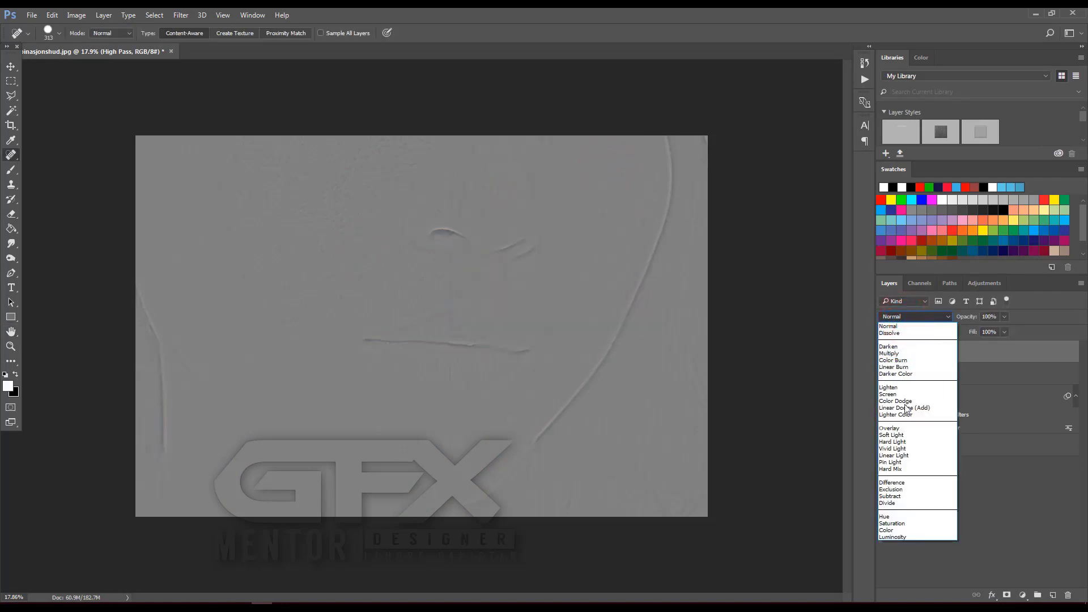
Blend High Pass in Linear Light, invert the Blur smart-filter mask to black, and hide High Pass.
click(902, 456)
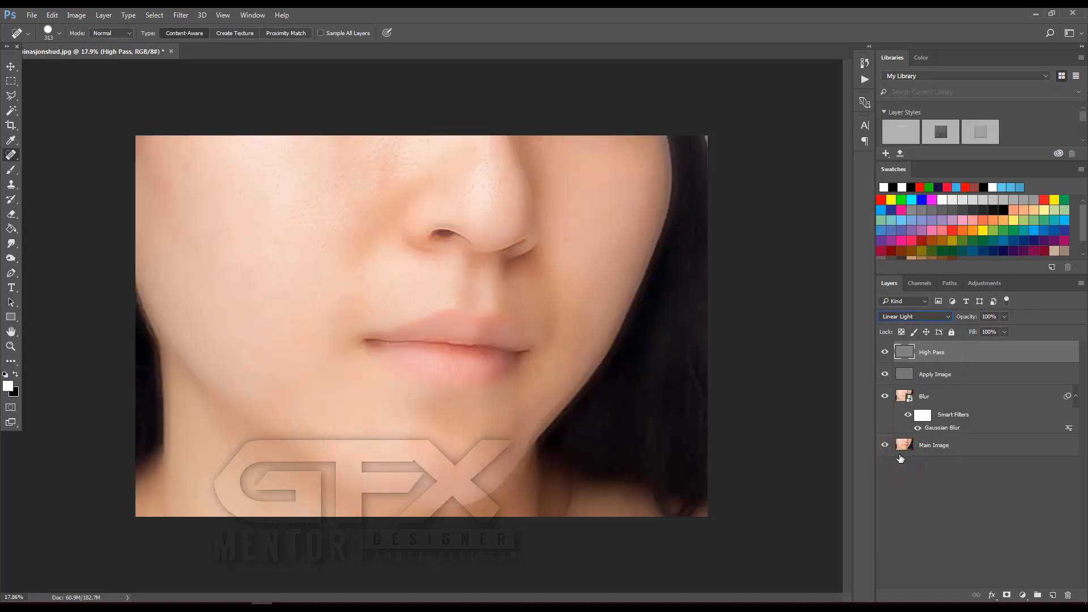
click(922, 420)
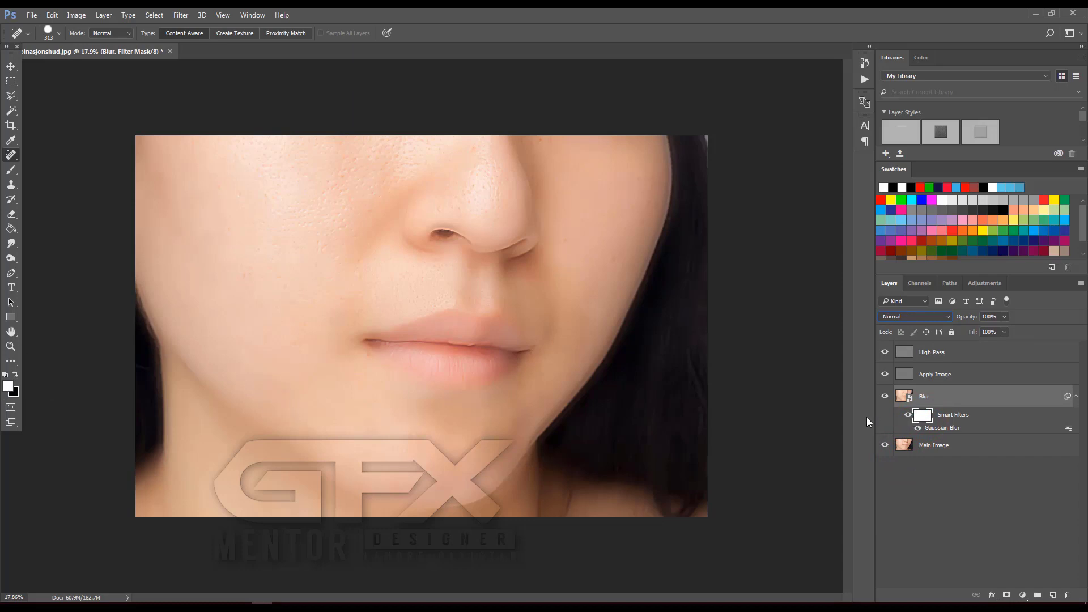
click(83, 17)
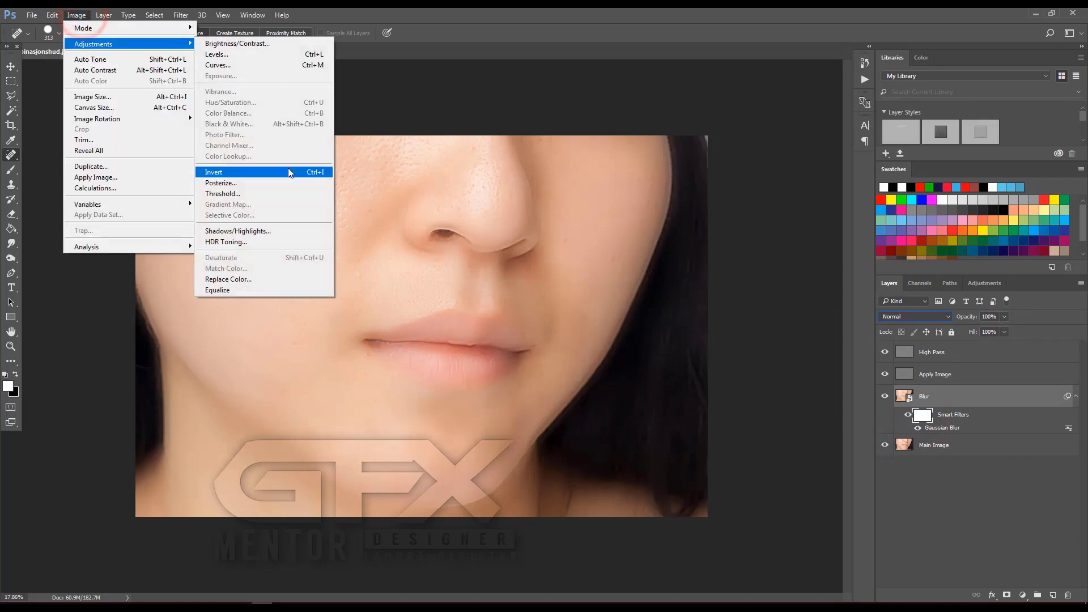
click(287, 170)
click(885, 352)
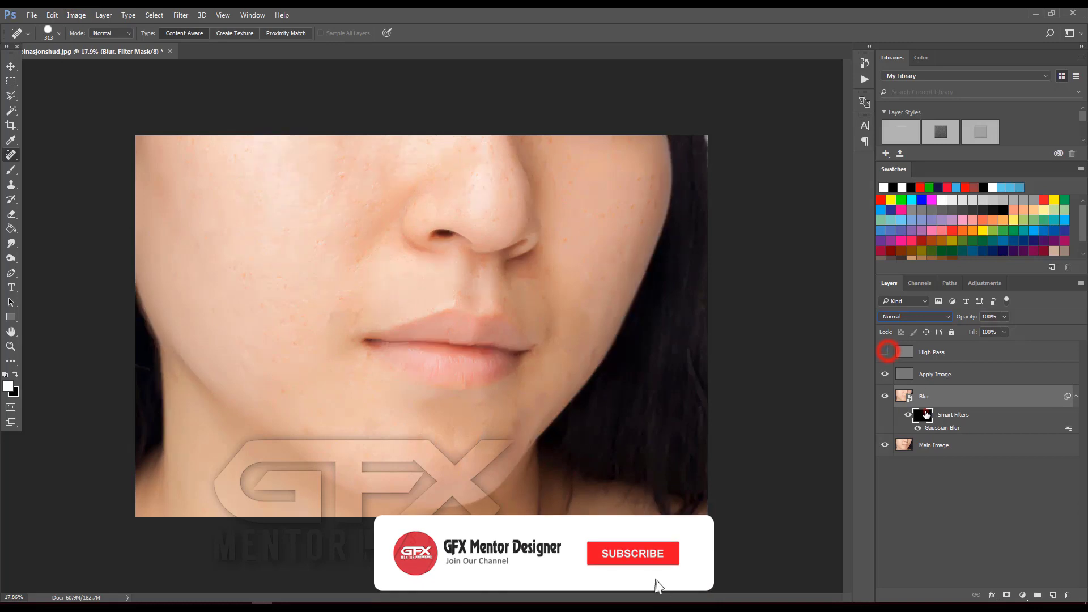
click(922, 414)
With a soft brush on the Blur filter mask, paint smoothing over both cheeks and the chin.
click(10, 170)
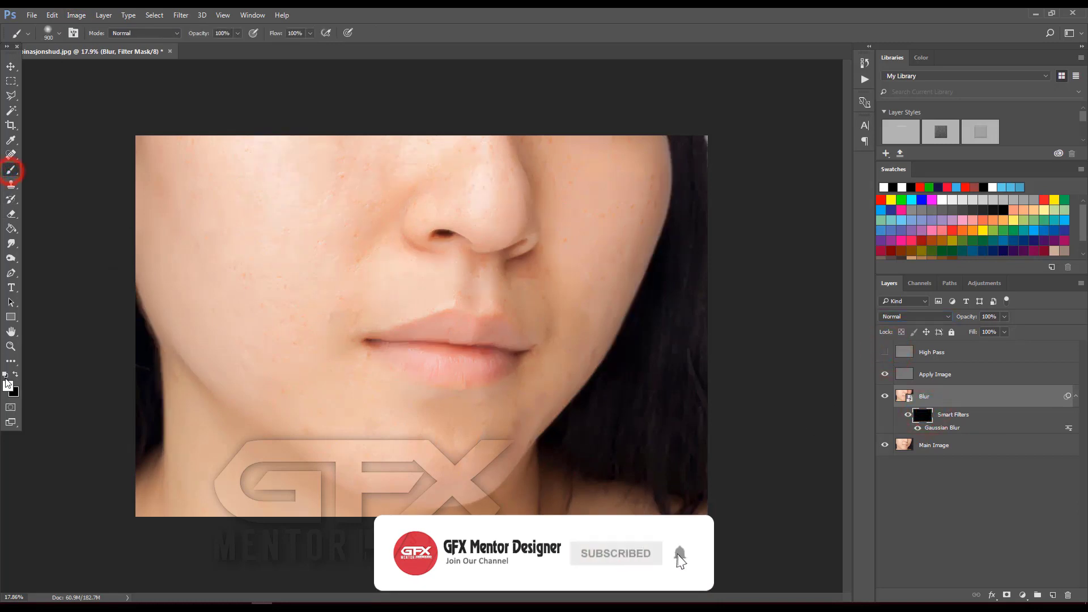
click(264, 166)
drag(243, 338, 294, 347)
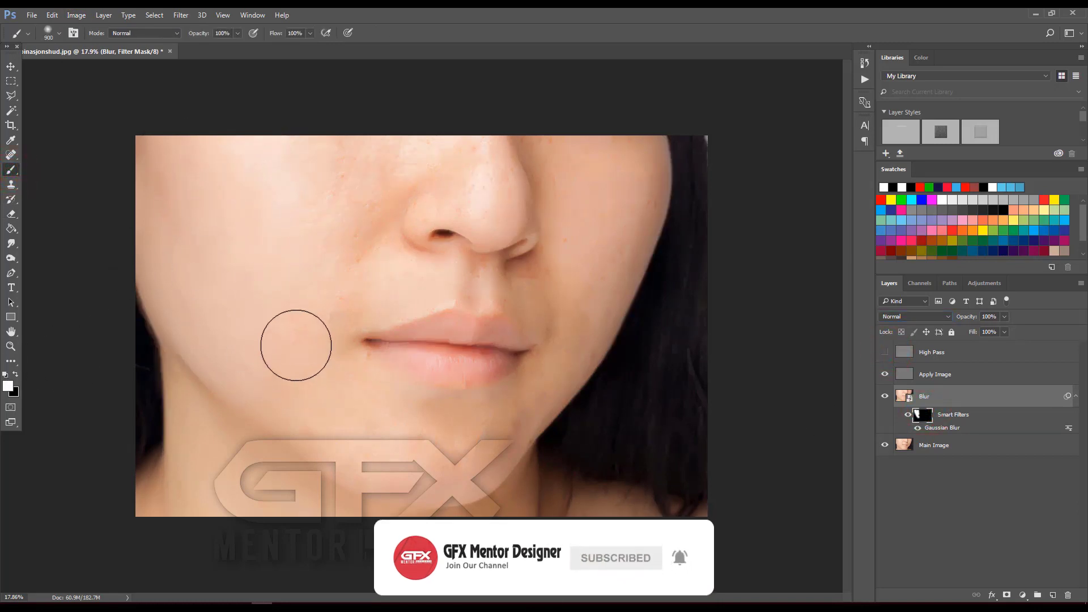
key(bracketleft)
key(bracketleft)
key(bracketleft)
mouse_move(365, 153)
mouse_down()
mouse_move(401, 146)
mouse_move(334, 244)
mouse_up()
drag(334, 303, 357, 263)
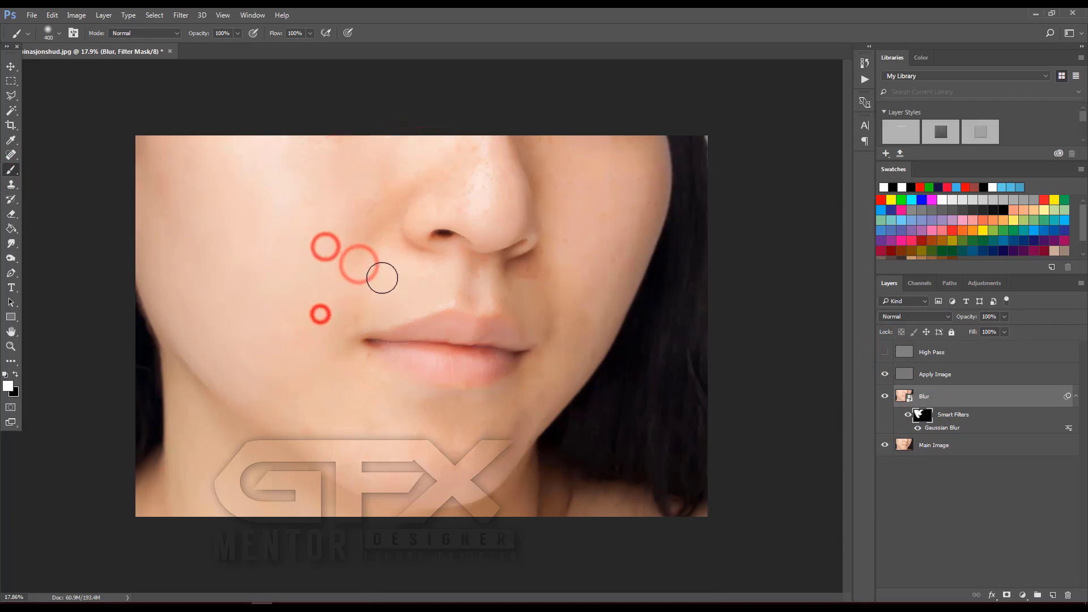
drag(346, 316, 357, 406)
click(275, 318)
click(287, 279)
click(257, 355)
click(233, 333)
click(284, 394)
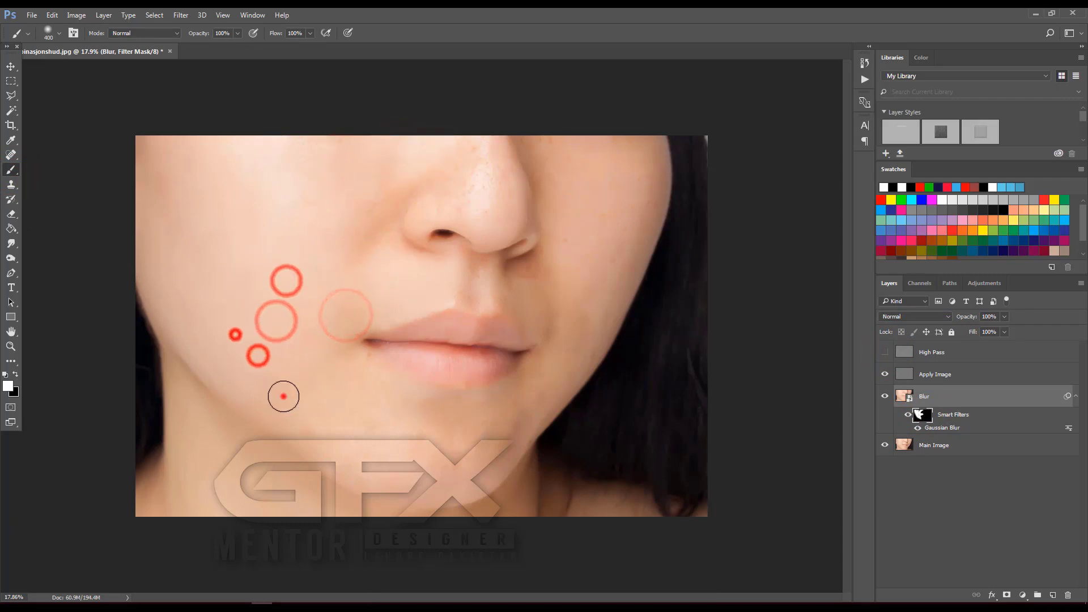
click(382, 444)
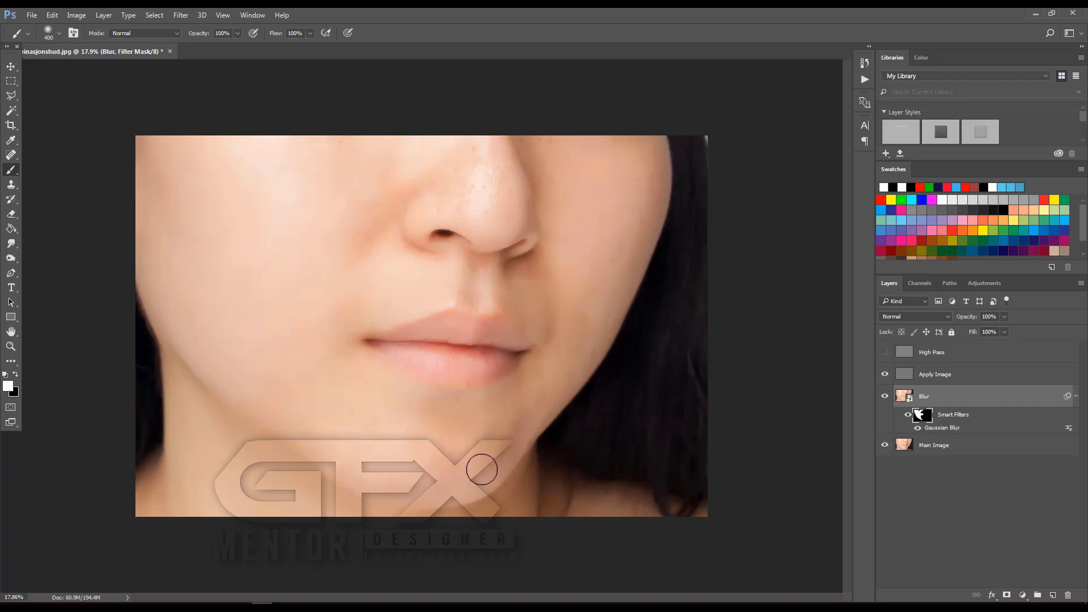
click(484, 421)
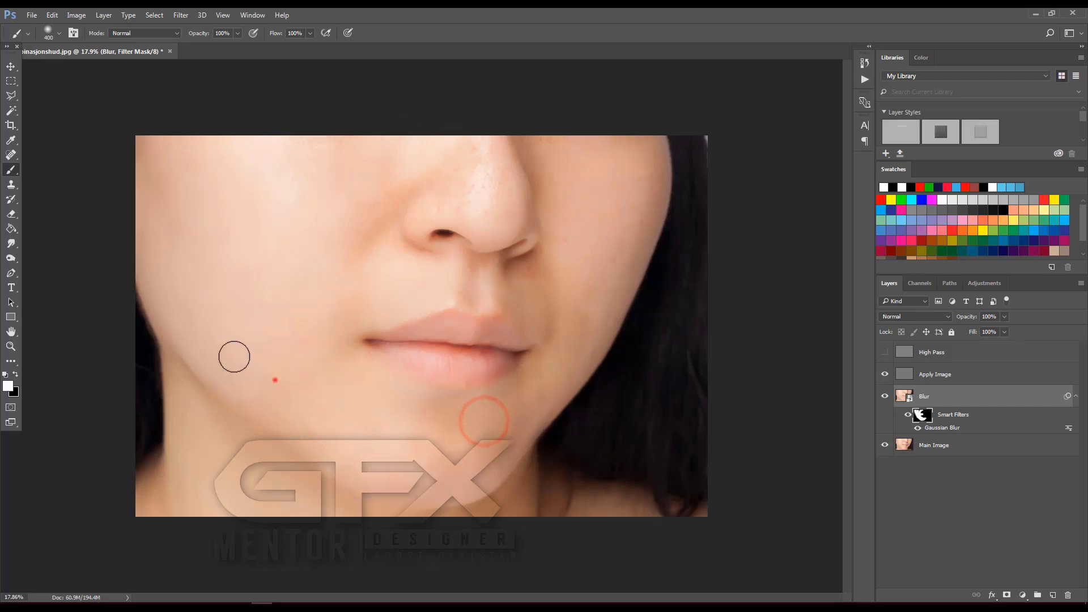
click(595, 243)
click(581, 189)
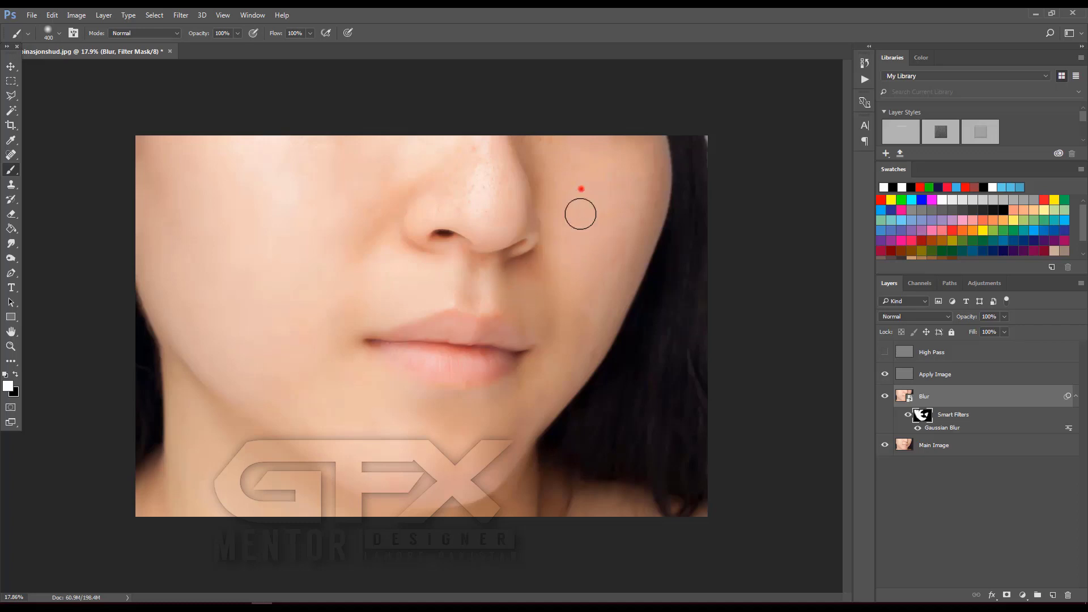
click(647, 159)
click(549, 381)
click(522, 397)
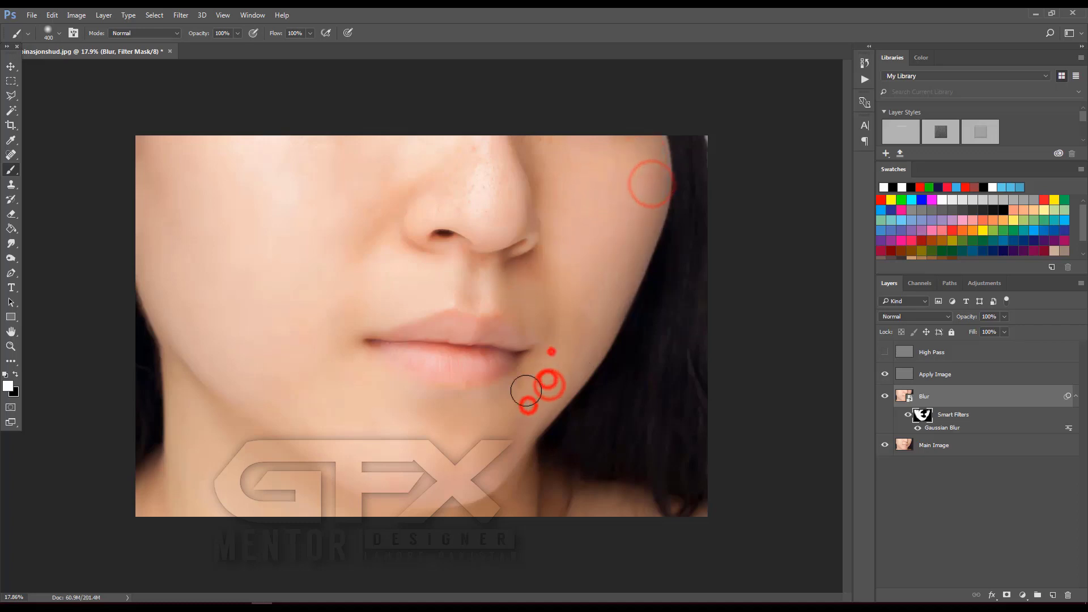
click(551, 351)
click(502, 414)
click(482, 417)
click(397, 401)
click(416, 402)
click(356, 438)
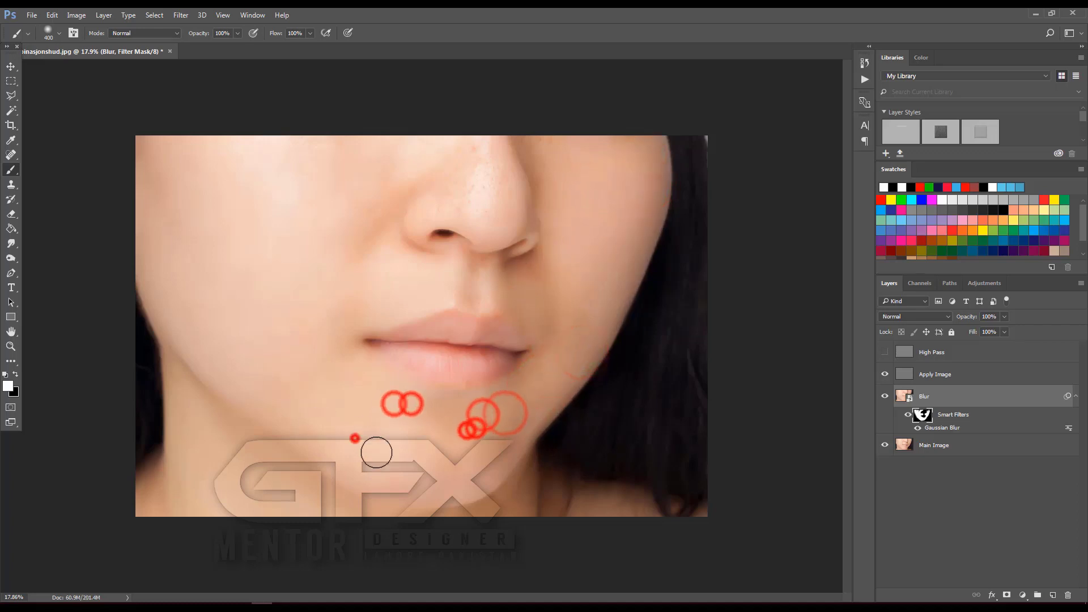
Paint the Blur mask over the nose, beside it and below it, shrinking the brush to 200 px.
click(352, 233)
click(357, 199)
click(401, 180)
click(461, 163)
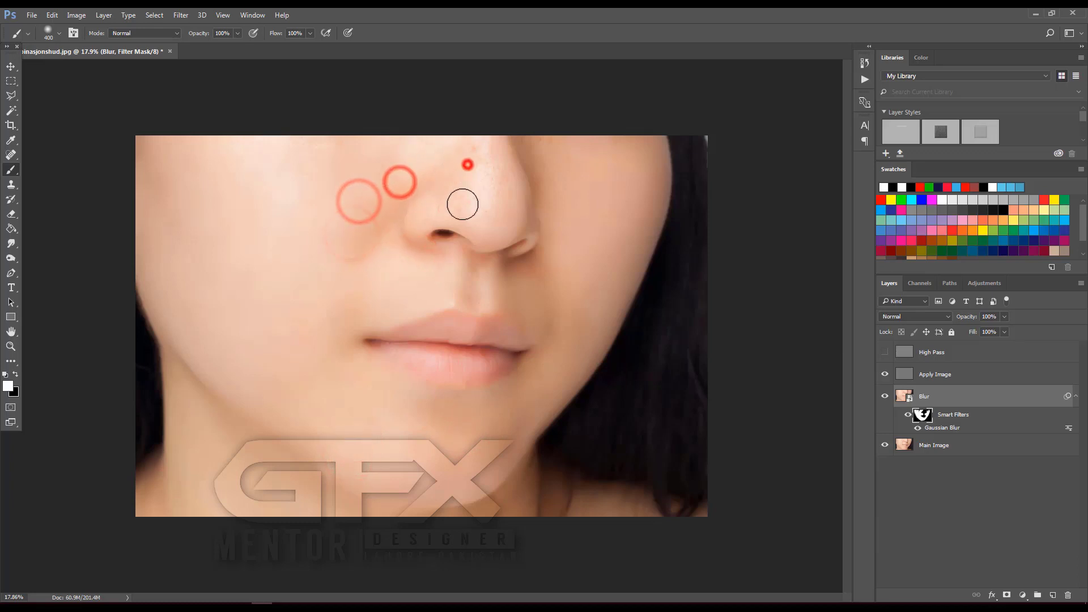
click(449, 206)
click(496, 177)
click(482, 232)
click(461, 214)
click(425, 212)
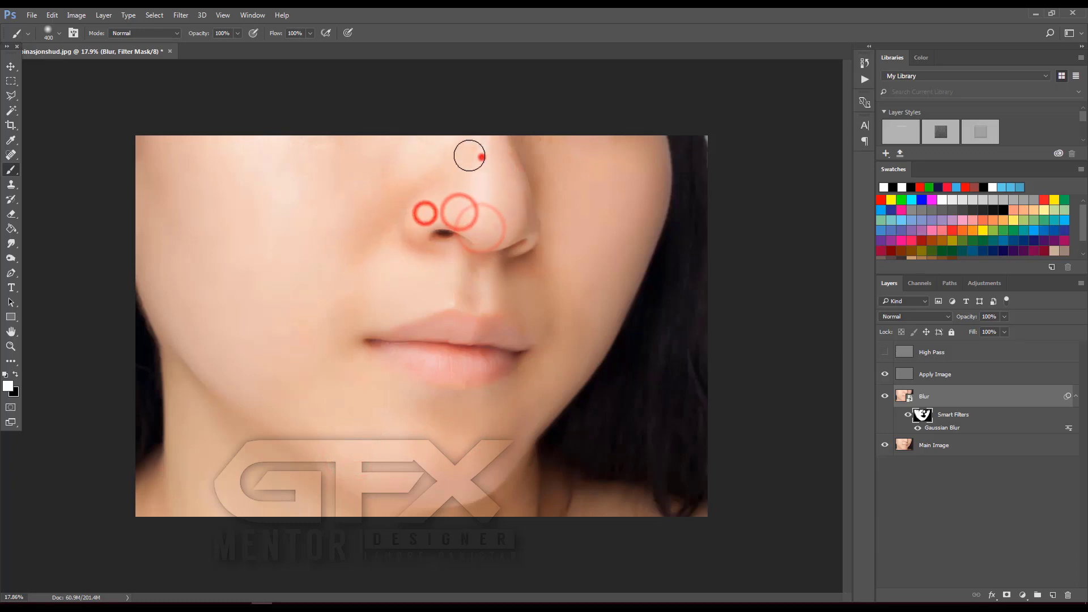
click(482, 157)
click(506, 141)
click(551, 146)
click(561, 182)
click(528, 195)
click(589, 208)
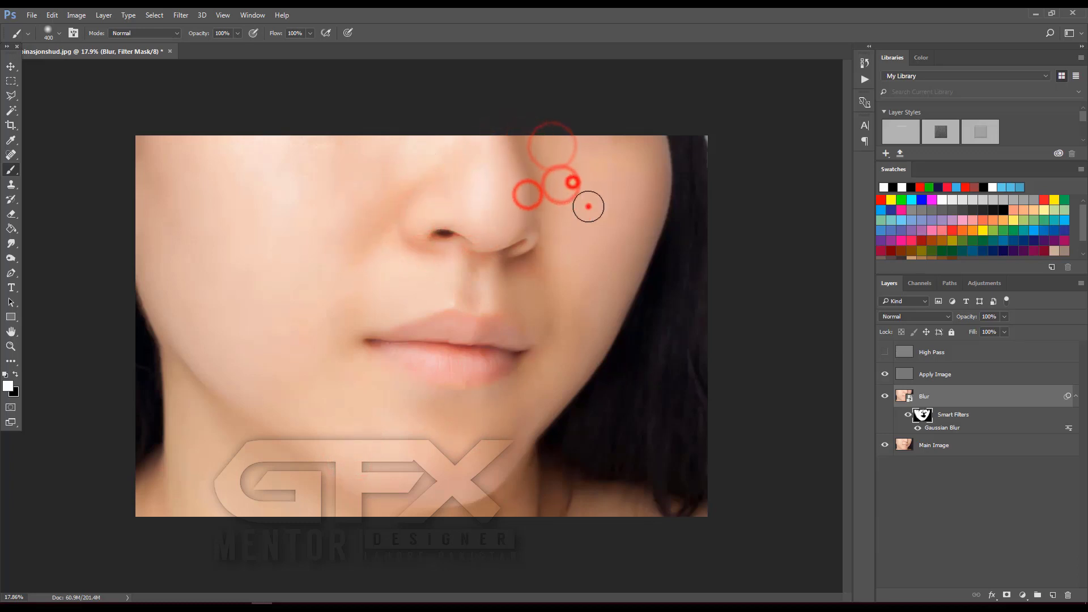
click(420, 256)
key(bracketleft)
key(bracketleft)
click(475, 267)
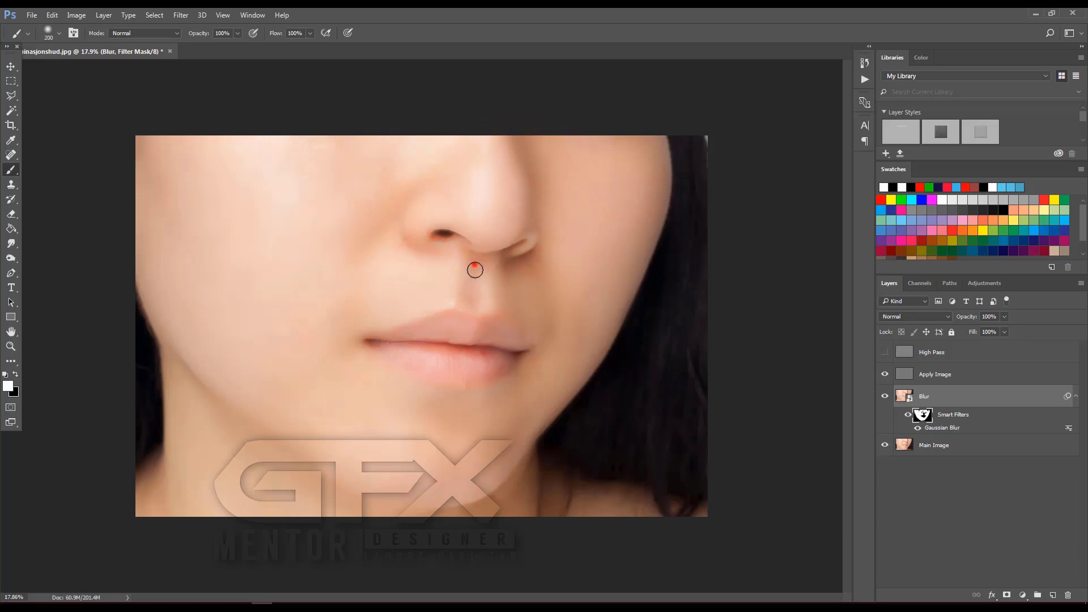
click(473, 284)
click(513, 285)
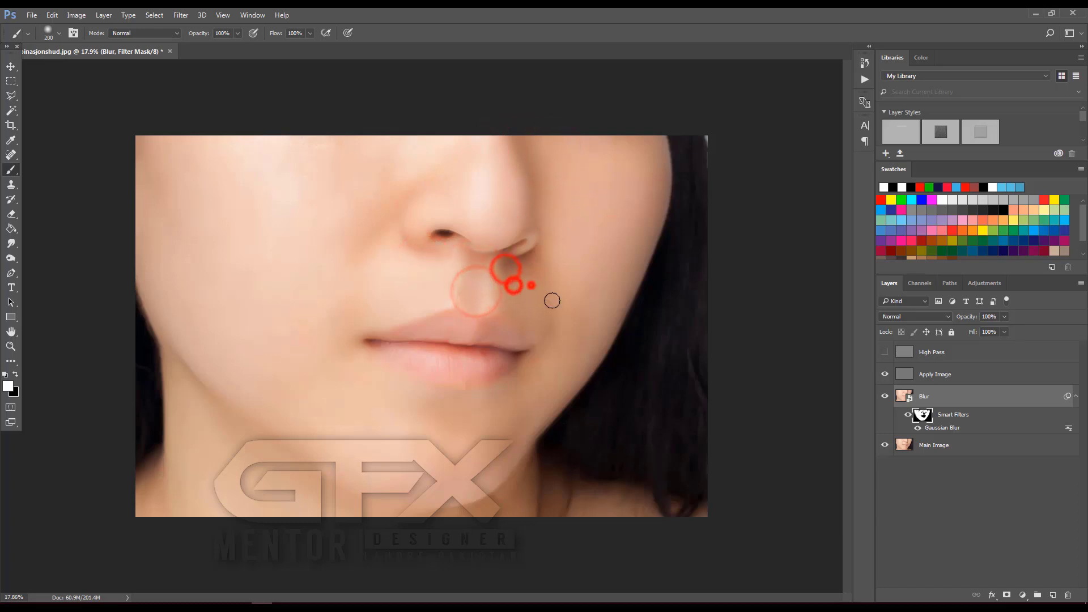
At 600 px, paint the Blur mask over the chin and upper cheeks, then show High Pass again.
click(401, 383)
click(469, 403)
click(301, 360)
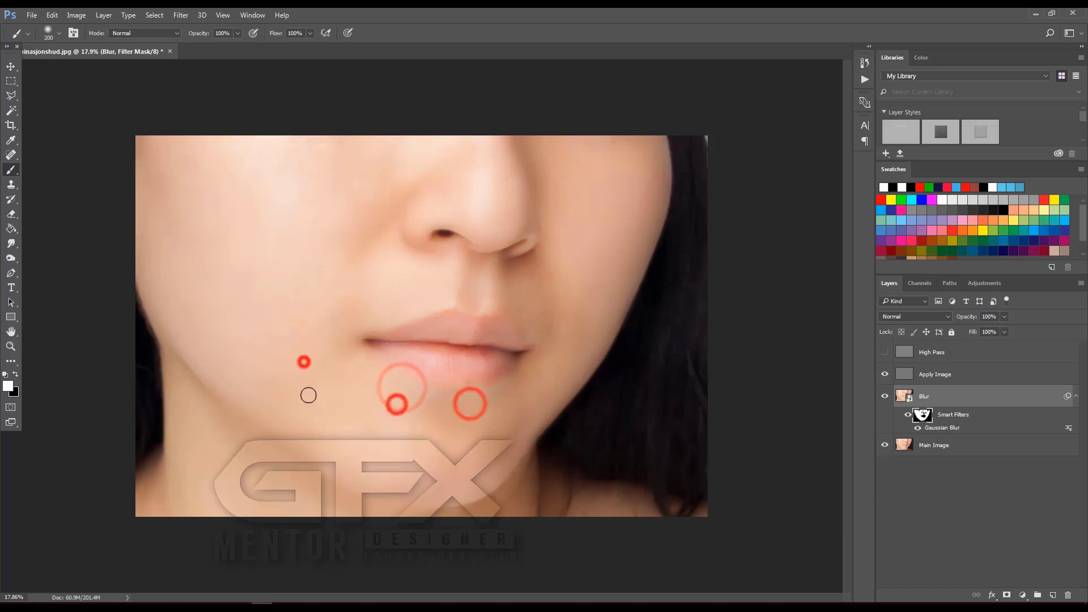
key(bracketright)
key(bracketright)
key(bracketright)
click(277, 151)
click(149, 164)
click(173, 179)
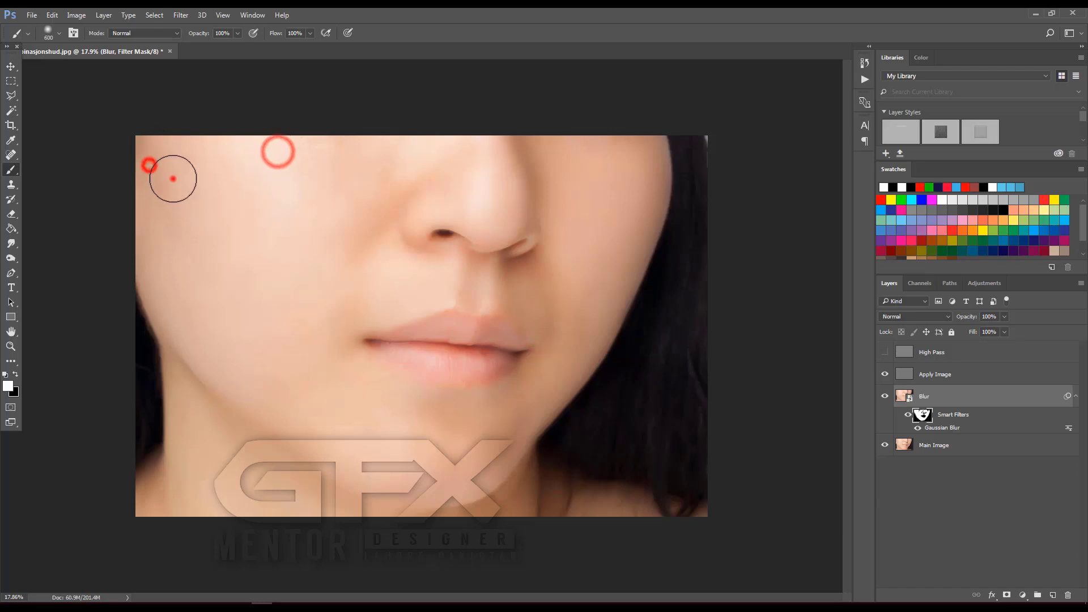
click(229, 172)
click(334, 151)
click(340, 175)
click(389, 153)
click(292, 166)
click(346, 215)
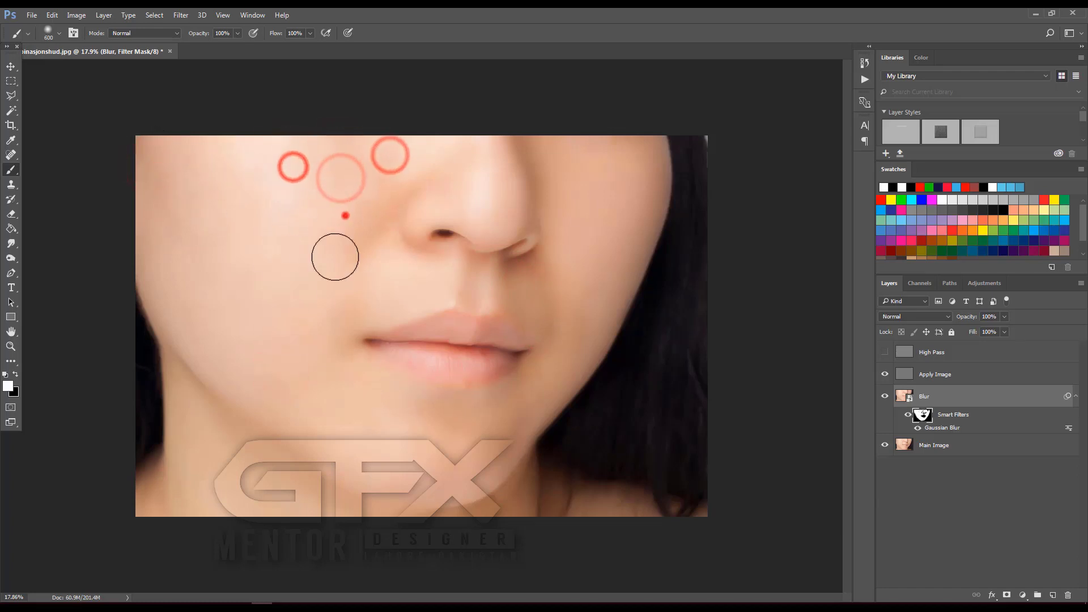
click(320, 272)
click(598, 168)
click(584, 128)
click(634, 141)
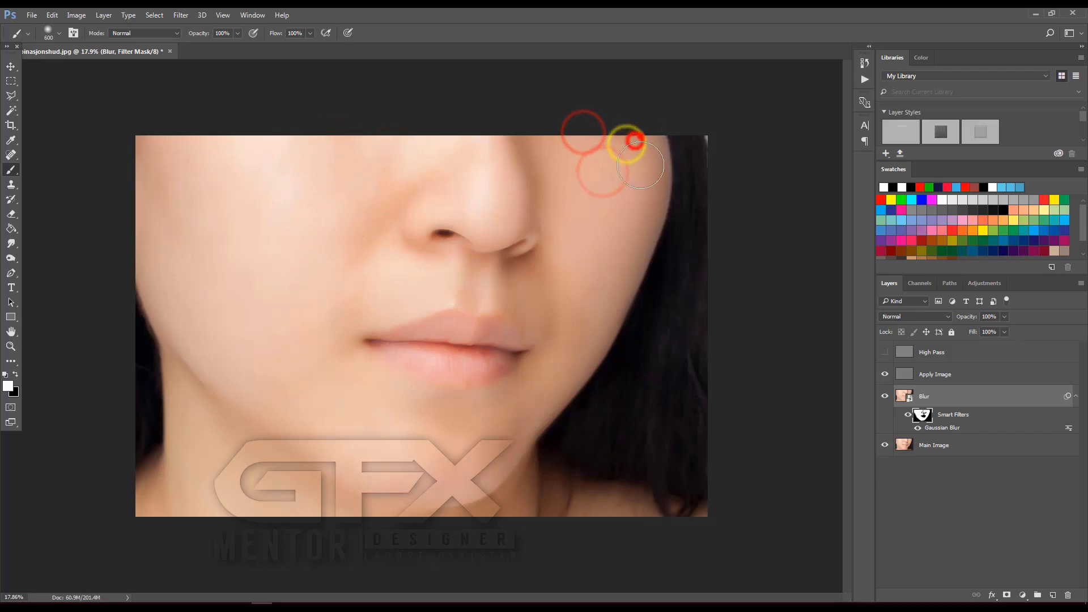
click(628, 213)
click(588, 150)
click(556, 129)
click(595, 195)
click(615, 311)
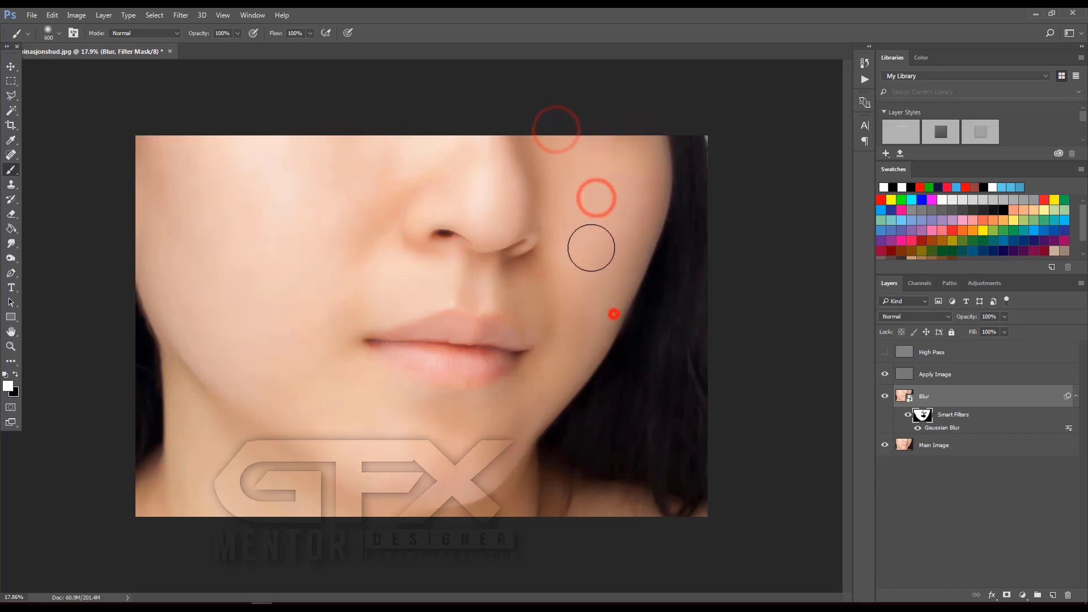
click(885, 352)
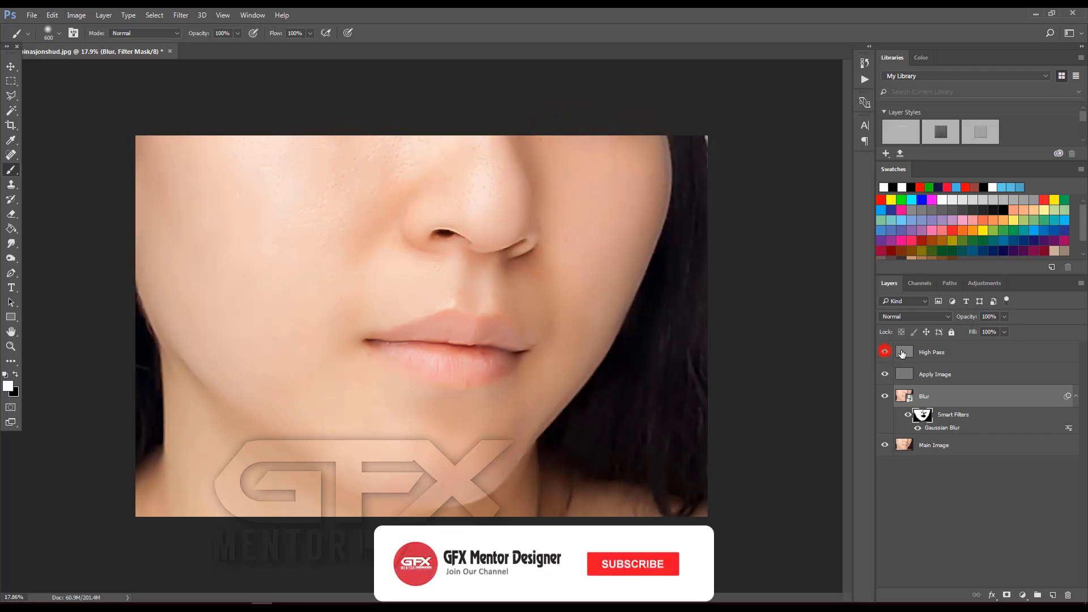
click(933, 347)
Add a black layer mask to High Pass to hide its sharpening, using a soft brush.
right_click(932, 354)
click(943, 354)
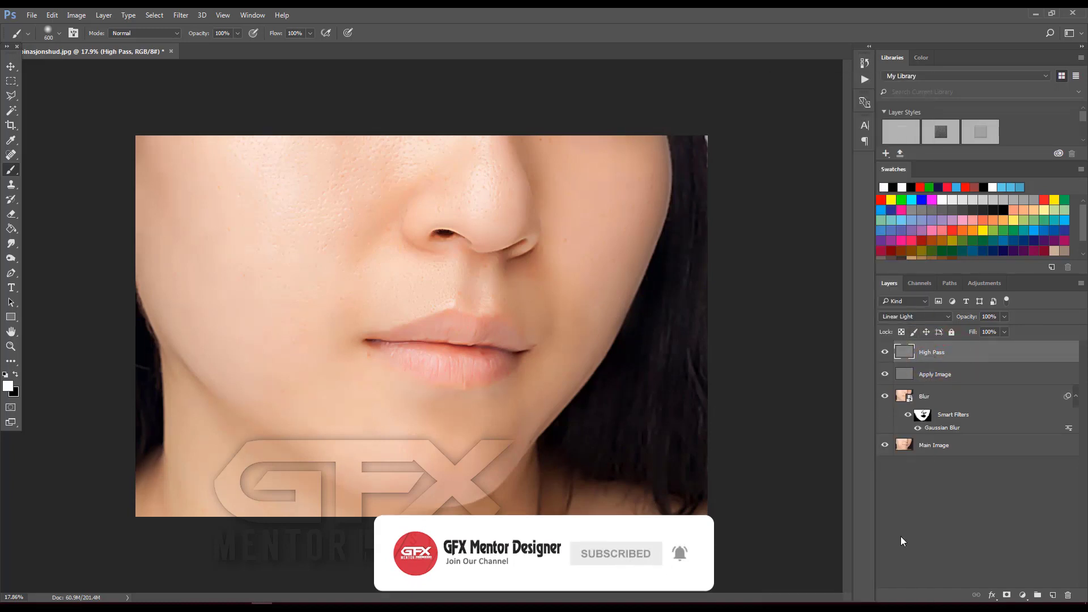
alt+click(1007, 595)
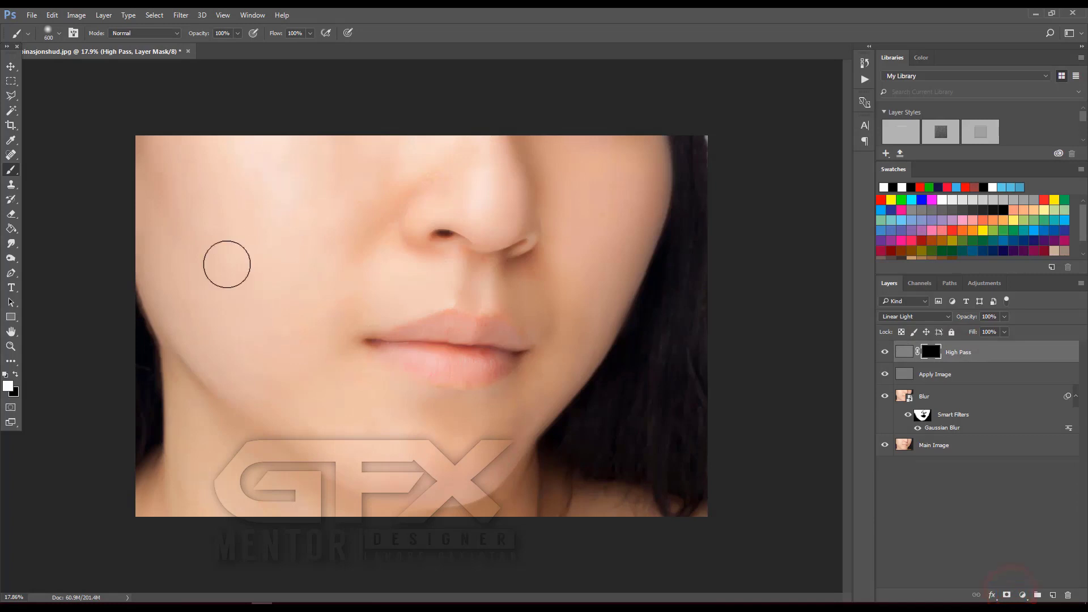
right_click(352, 170)
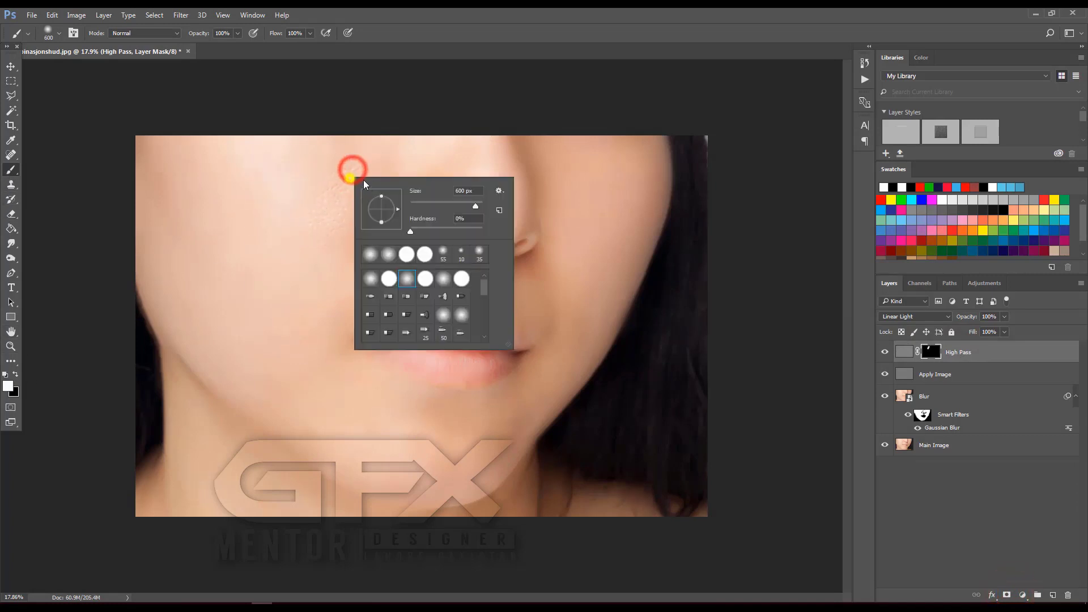
click(294, 172)
Paint white on the High Pass mask to restore texture on the left cheek, nose and chin.
mouse_move(323, 150)
mouse_down()
mouse_move(285, 189)
mouse_move(243, 153)
mouse_move(158, 158)
mouse_up()
drag(170, 278, 180, 292)
click(322, 231)
drag(369, 171, 386, 156)
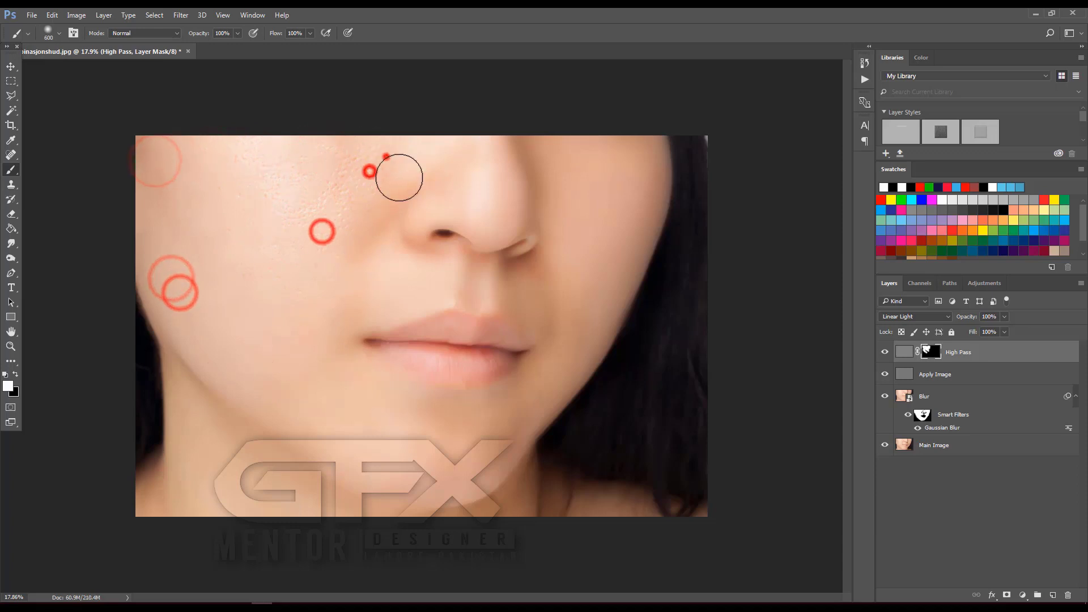
click(456, 201)
drag(419, 239, 421, 259)
drag(489, 245, 519, 229)
click(428, 278)
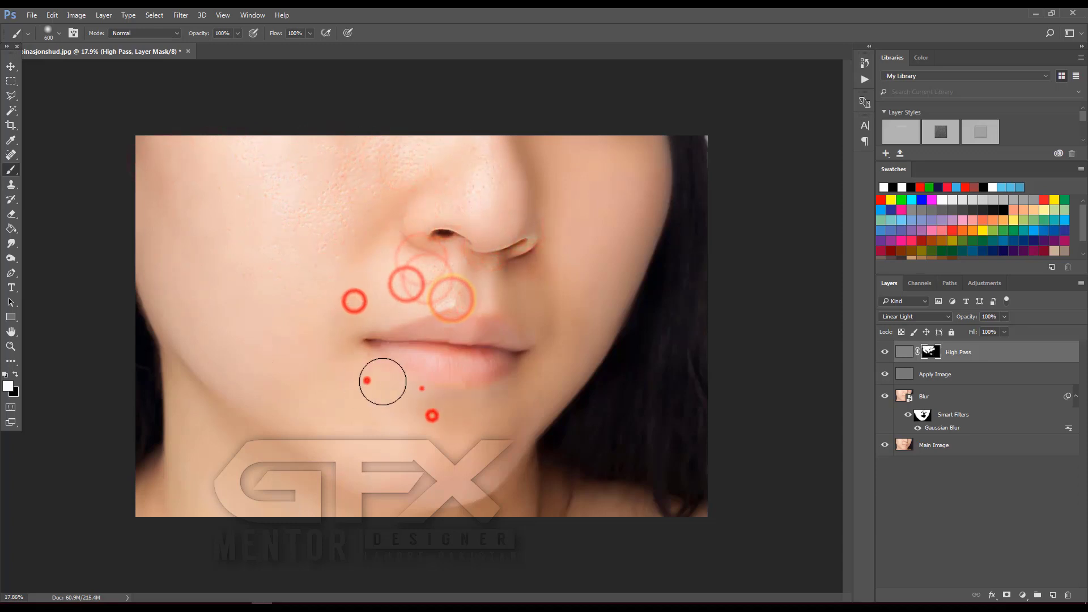
drag(481, 267, 527, 275)
mouse_move(448, 431)
mouse_down()
mouse_move(378, 449)
mouse_move(494, 460)
mouse_up()
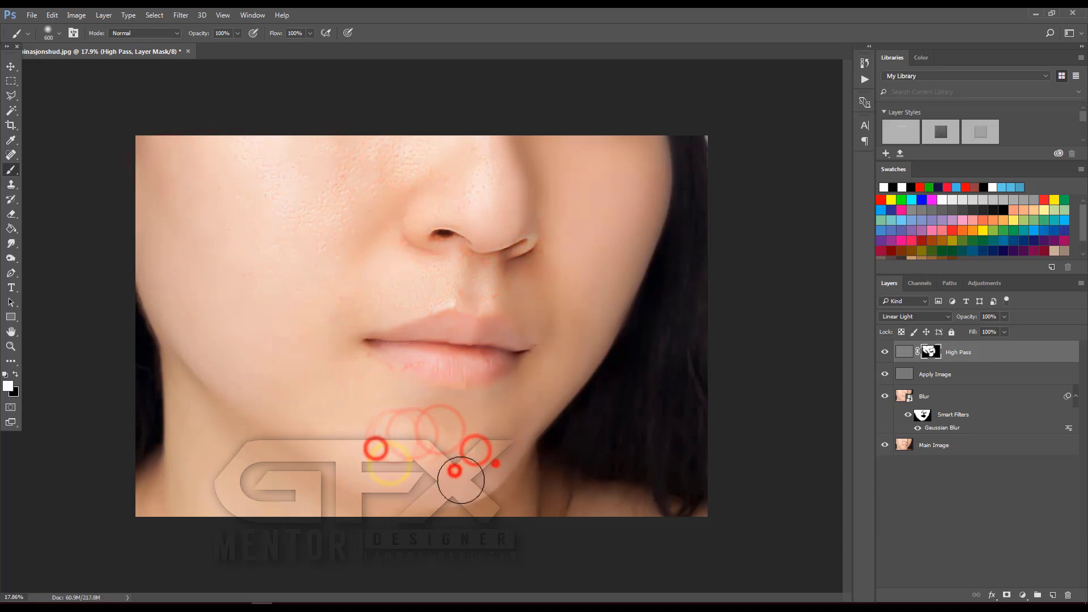
Restore more skin texture over the right cheek, nose, chin and left cheek.
click(648, 146)
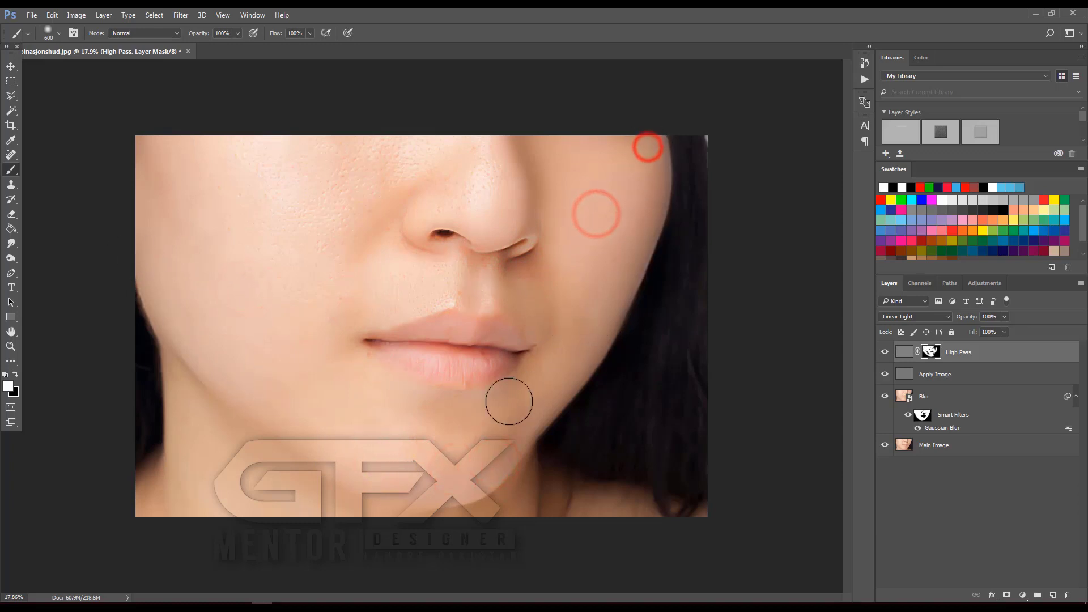
click(505, 197)
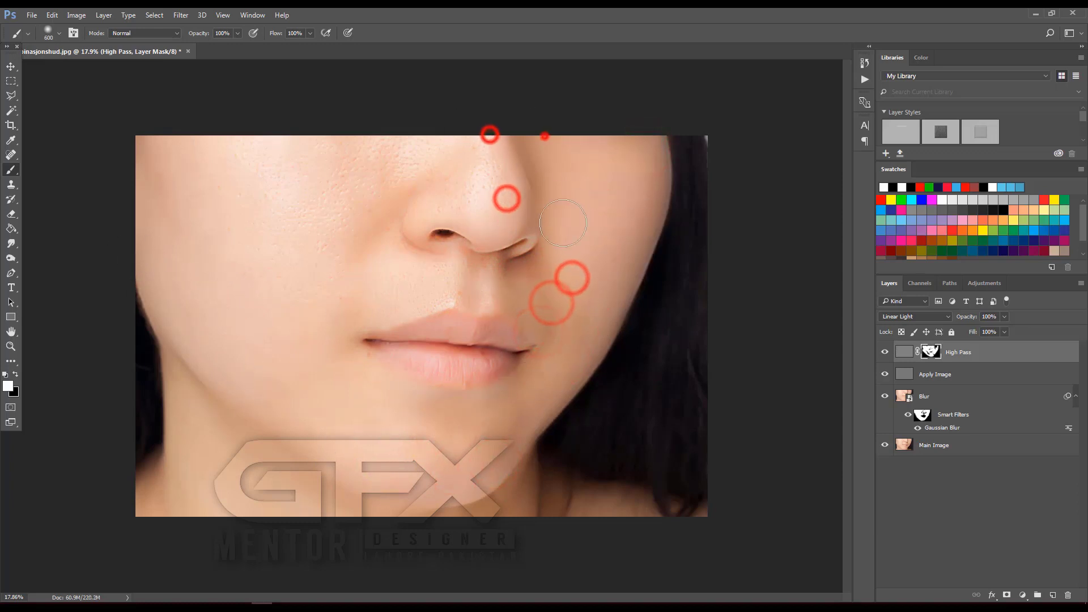
click(514, 289)
click(419, 180)
click(365, 260)
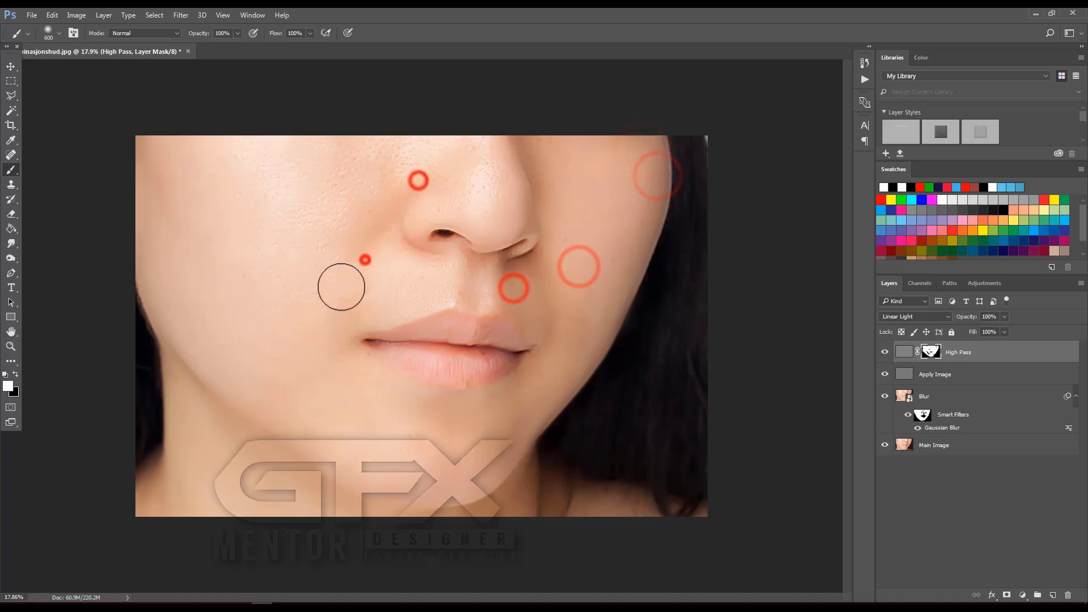
click(339, 332)
click(455, 378)
click(473, 421)
click(348, 411)
click(277, 258)
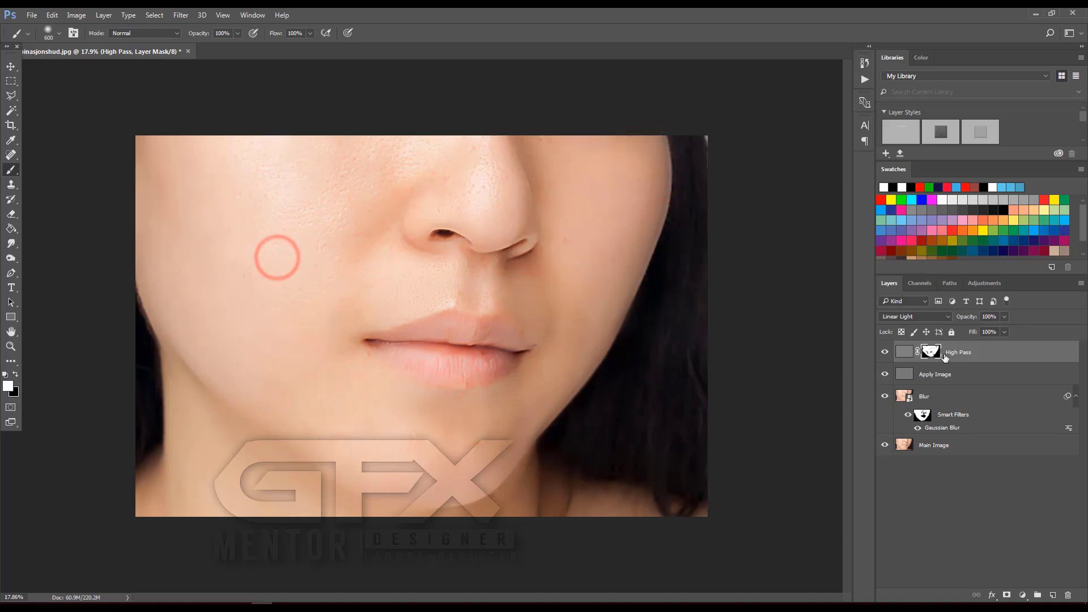
click(329, 310)
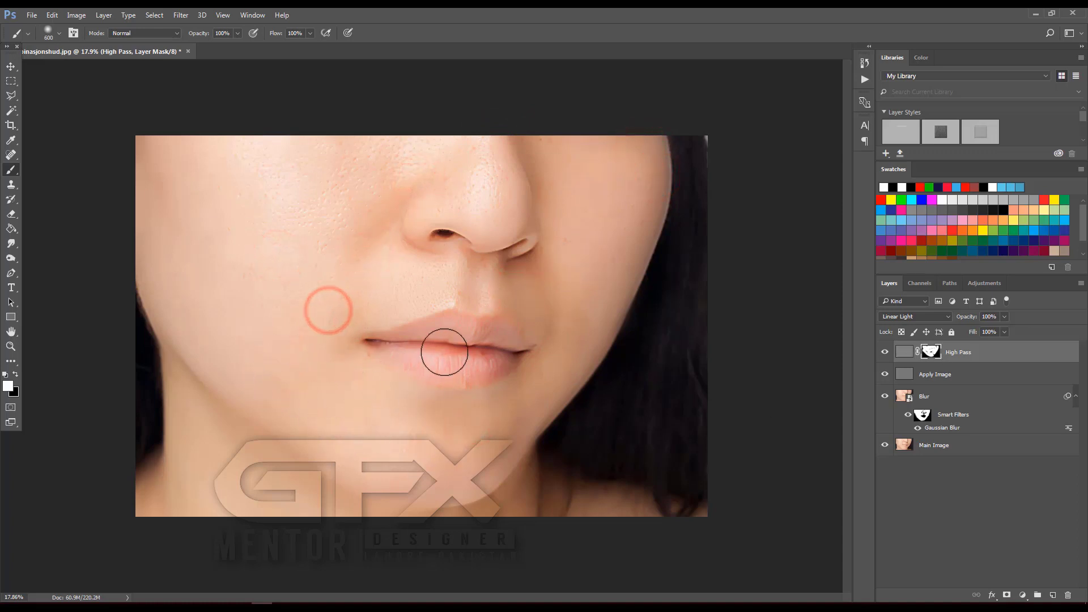
Test Soft Light on the Apply Image layer, revert it to Vivid Light, then select High Pass.
click(943, 375)
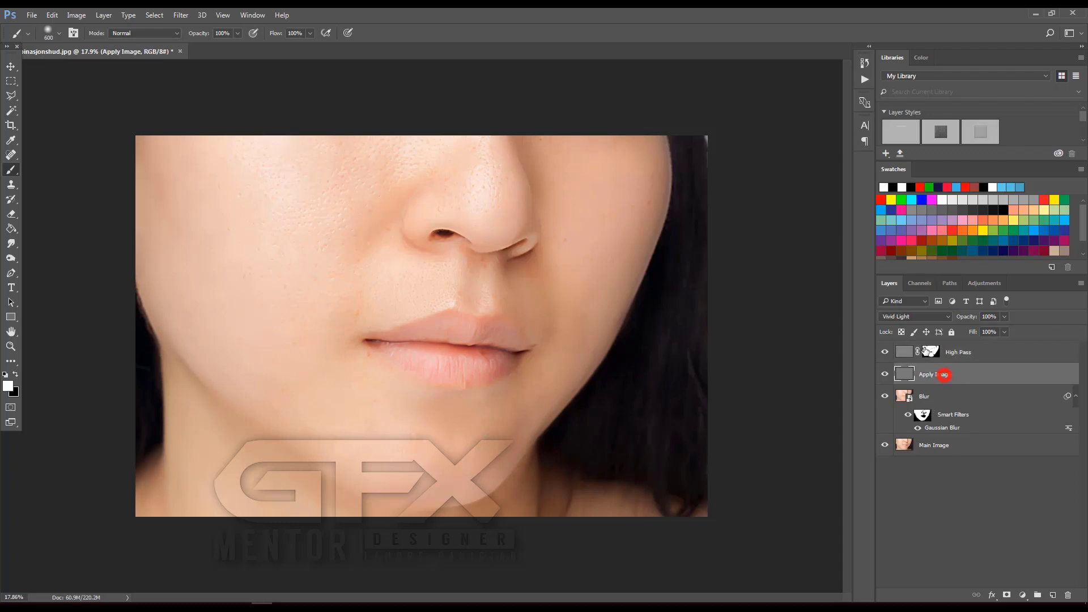
click(909, 317)
click(894, 436)
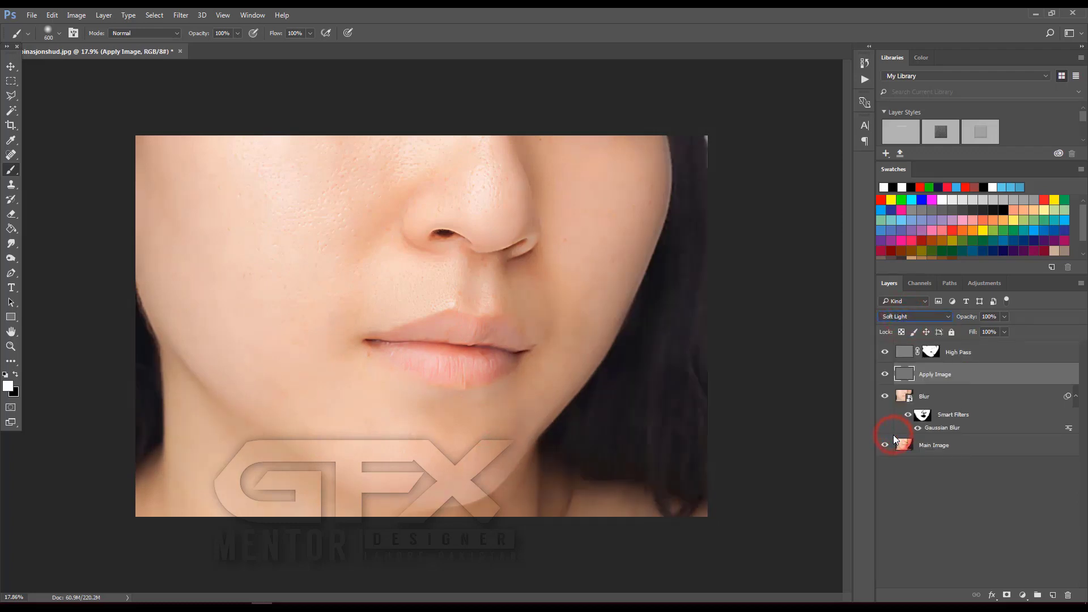
key(Down)
key(Down)
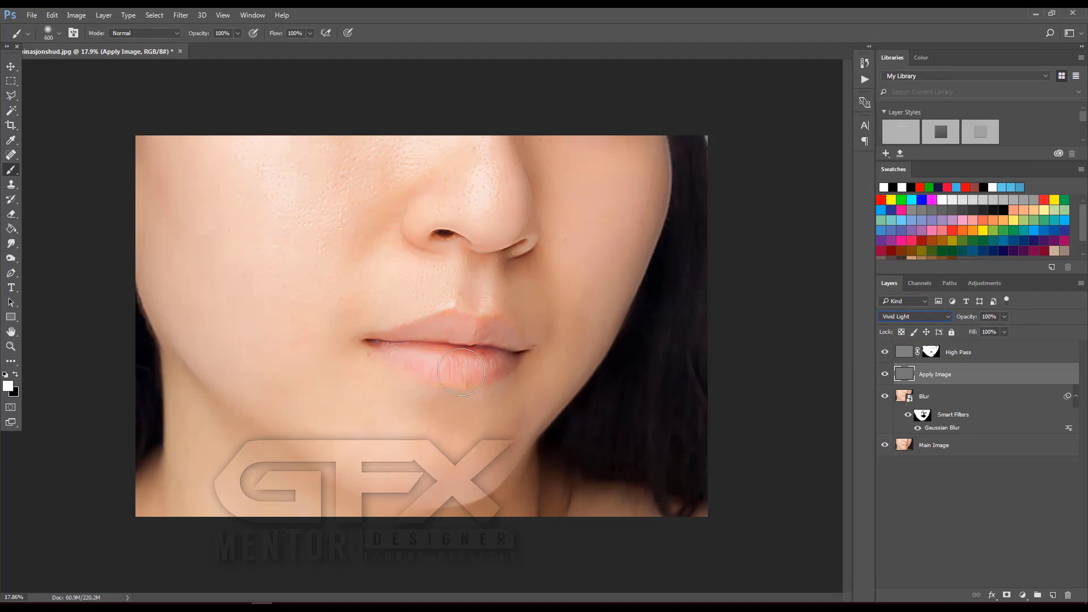
click(953, 352)
Add a Brightness/Contrast adjustment layer set to Brightness 16 and Contrast 10.
click(1023, 596)
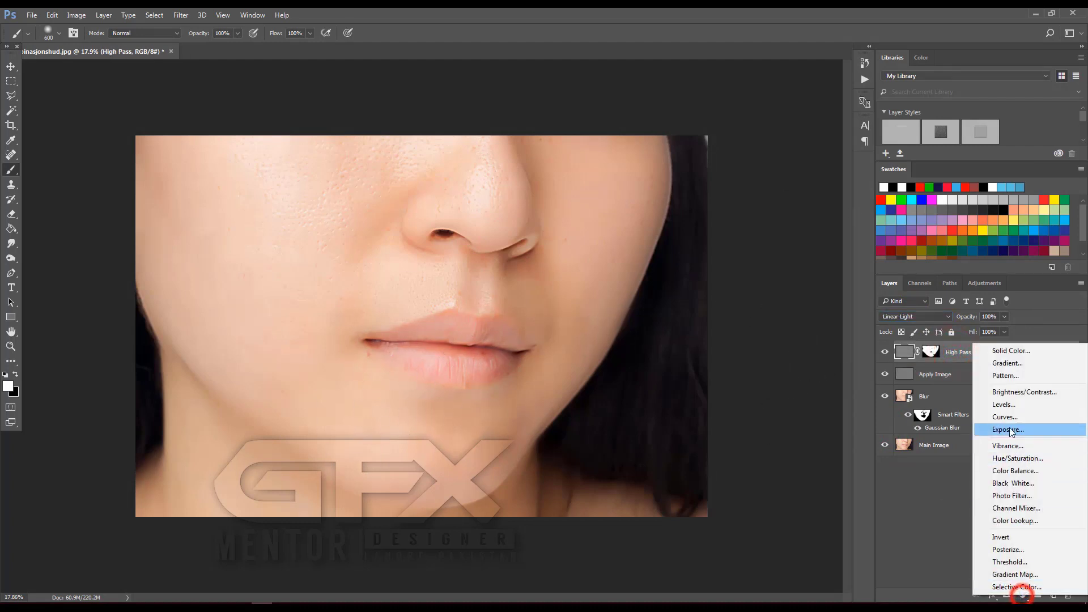
click(1017, 390)
drag(665, 328, 672, 330)
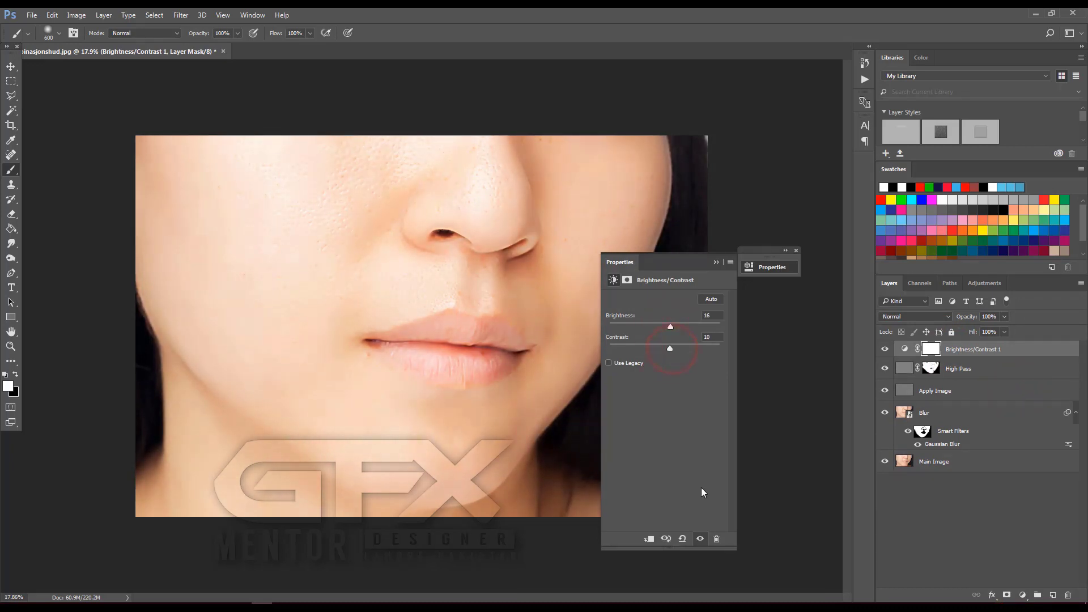
click(714, 263)
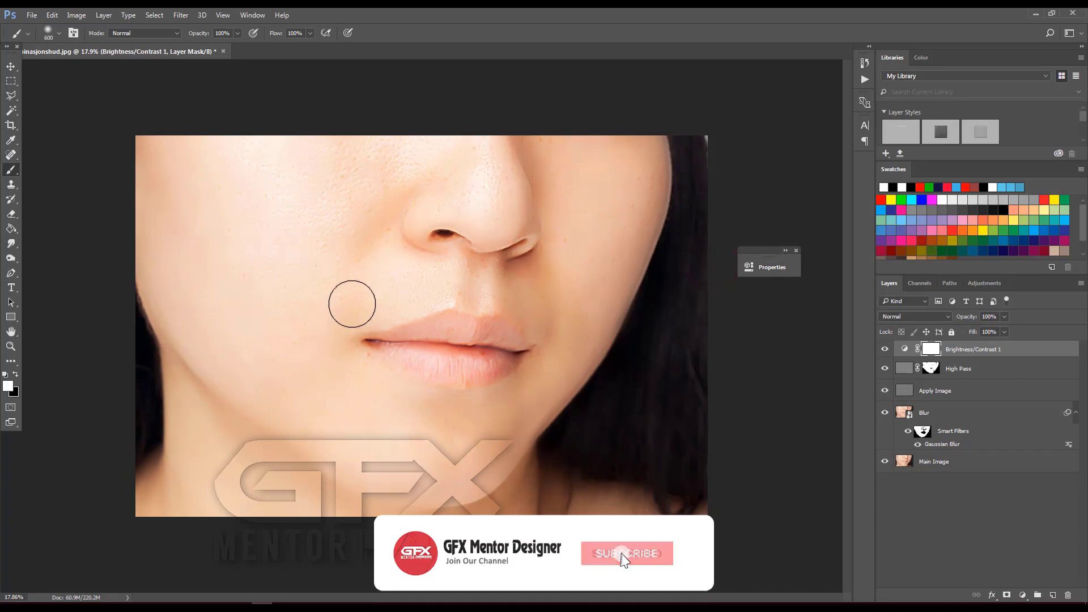
drag(351, 314, 356, 288)
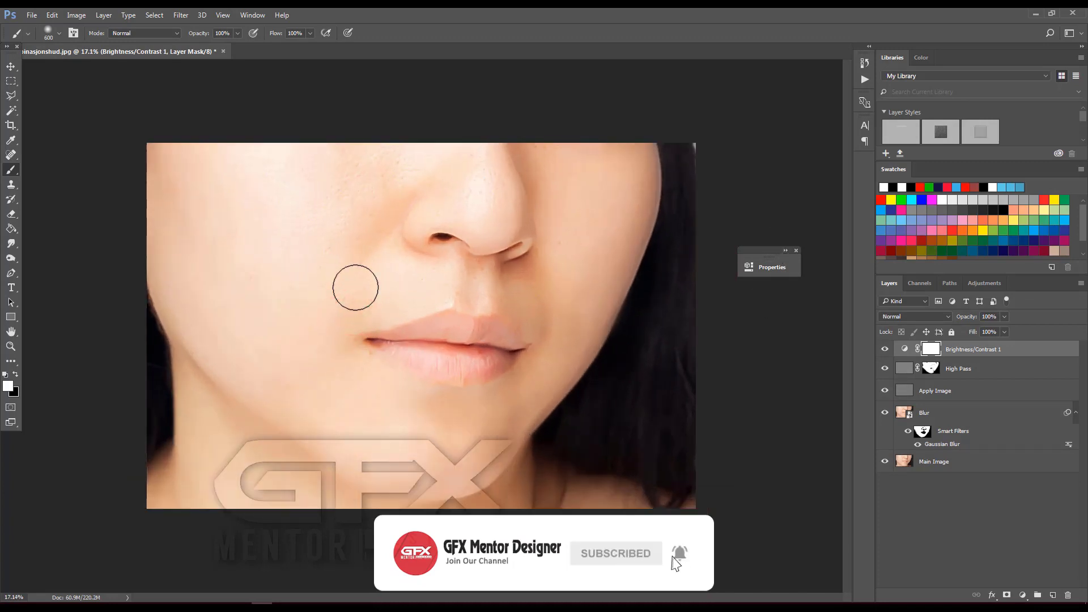